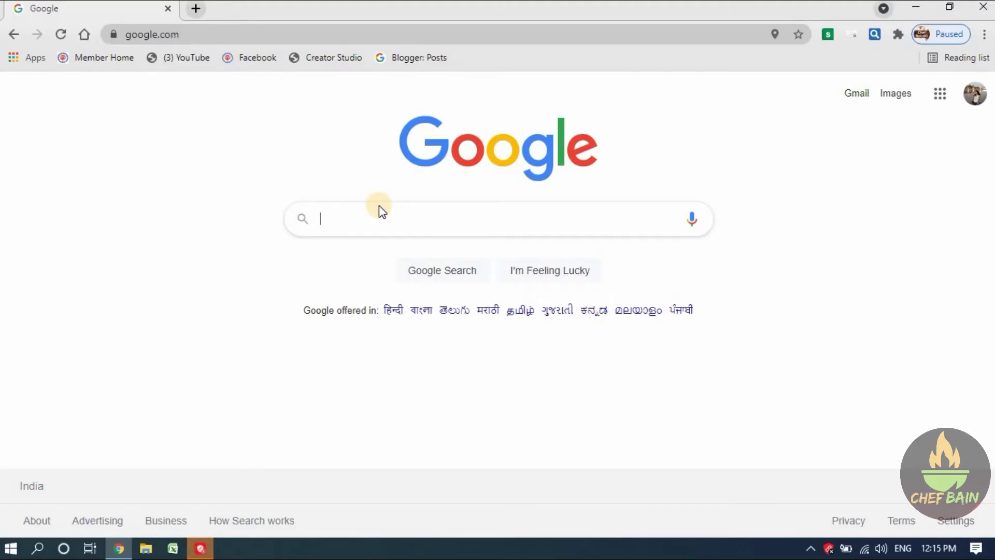
# Switch Google Search to the second account and search for 'google drive login'.
pyautogui.click(506, 123)
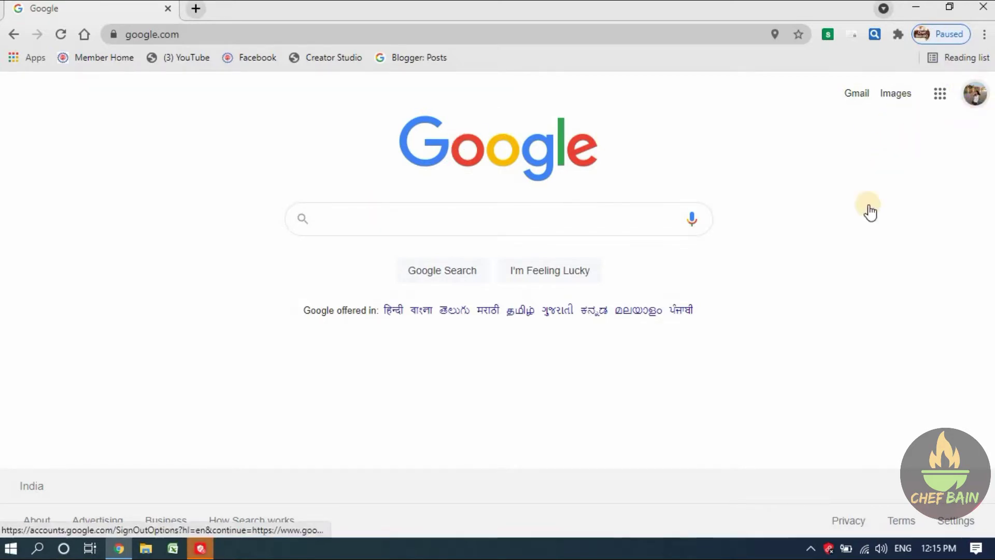
pyautogui.click(873, 313)
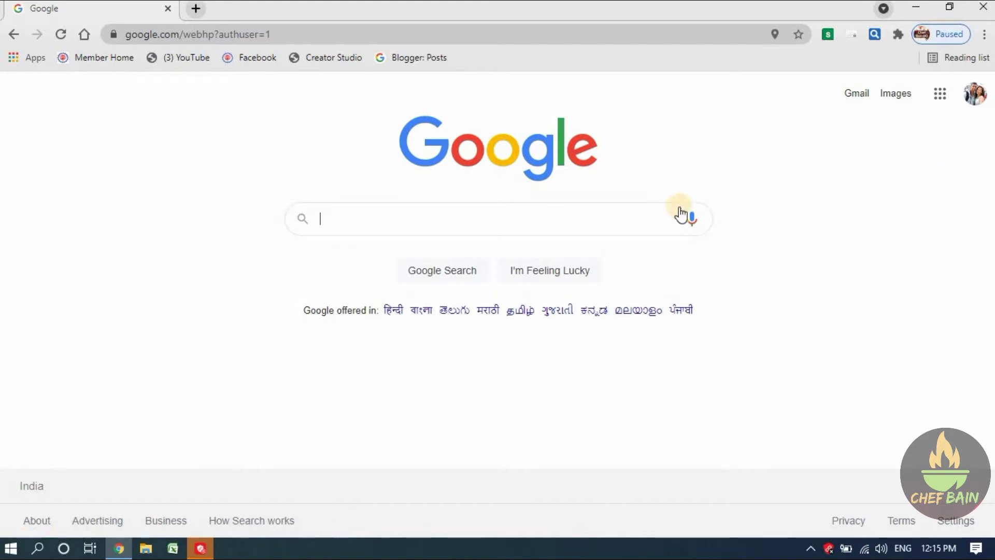
pyautogui.click(586, 219)
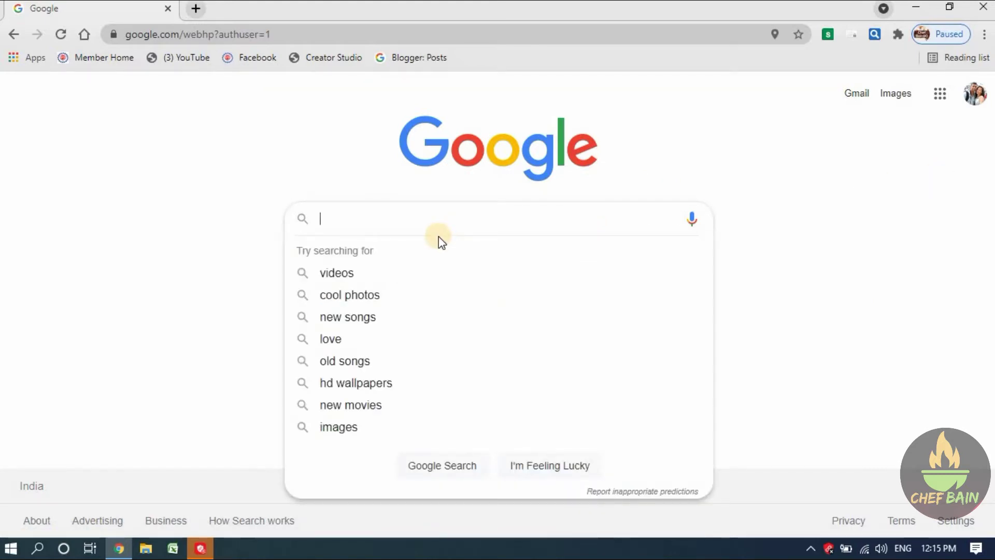
pyautogui.write('GOO')
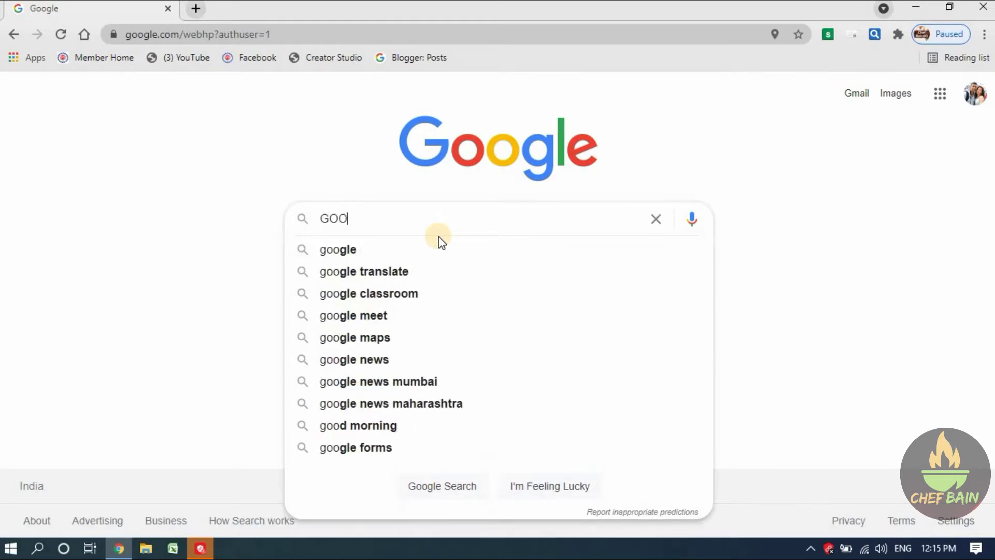
pyautogui.write('GLE')
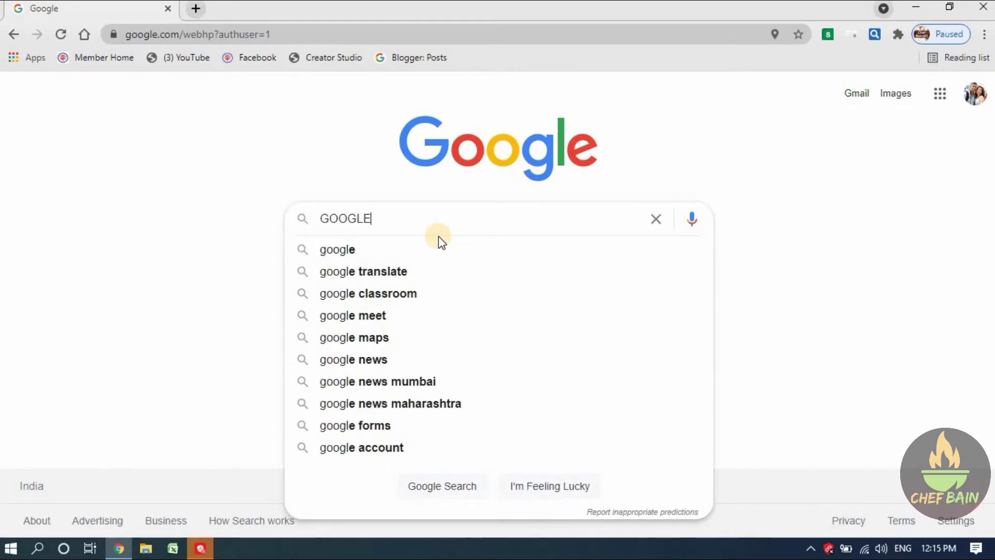
pyautogui.write(' DR')
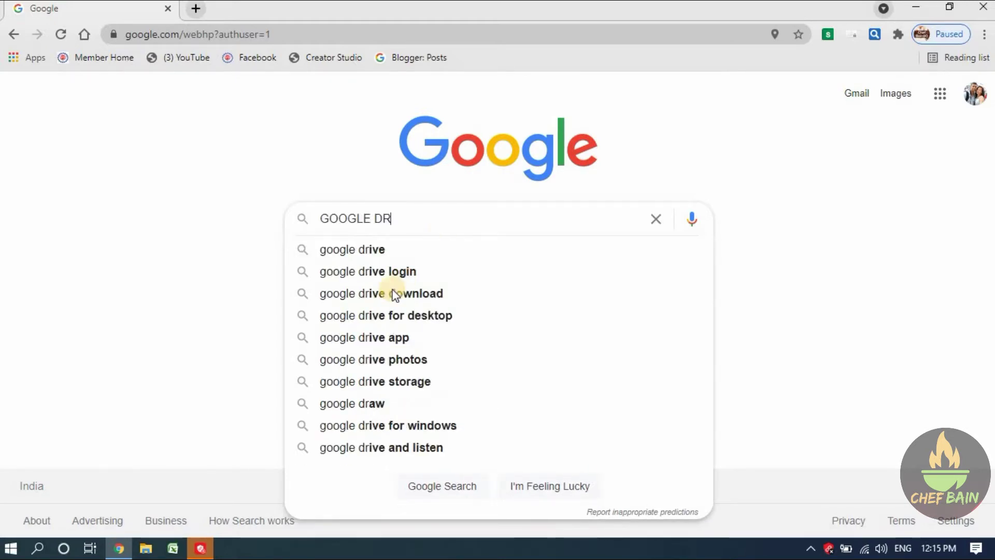
pyautogui.click(399, 271)
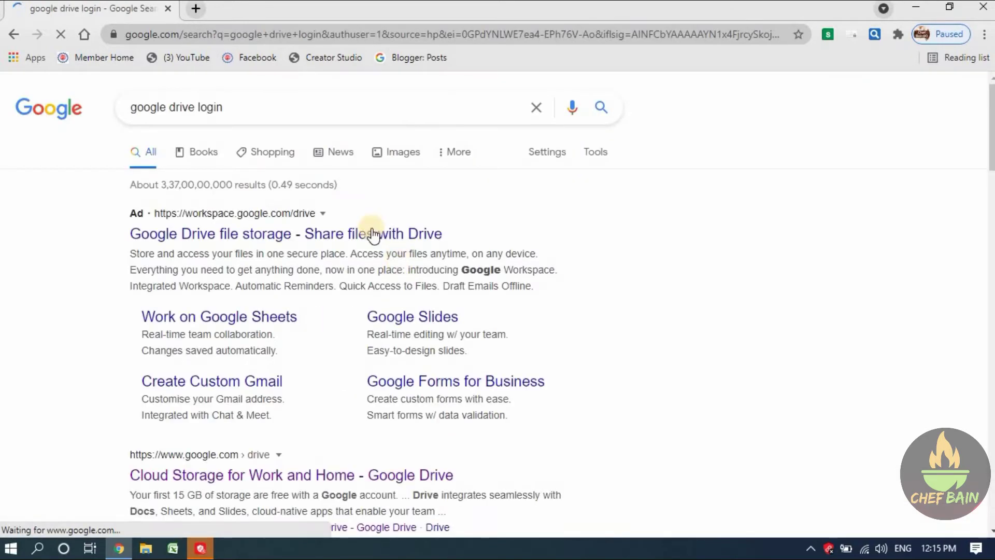
# Follow the 'Cloud Storage for Work and Home - Google Drive' result through to My Drive.
pyautogui.scroll(-4, 311, 285)
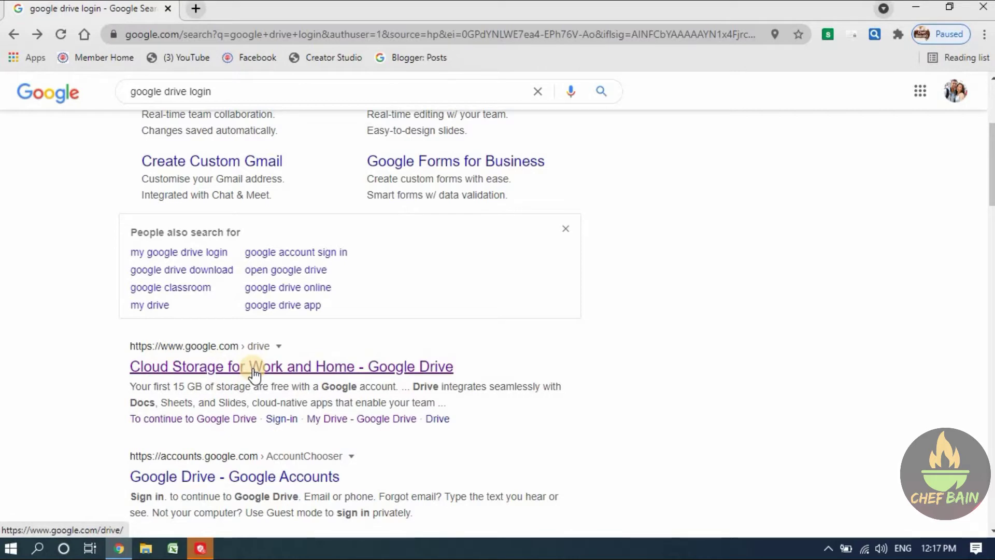
pyautogui.click(302, 372)
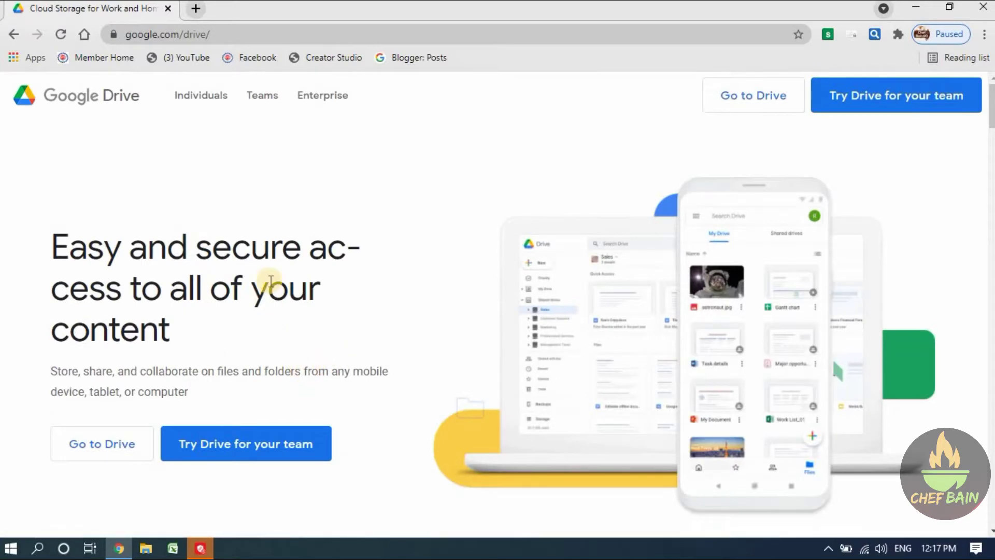
pyautogui.click(795, 99)
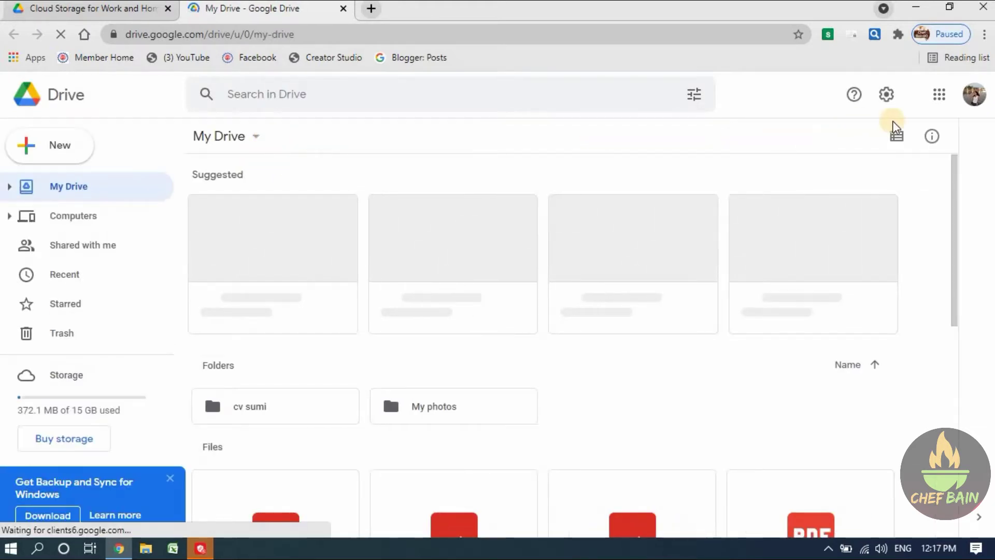
# Switch Drive to the second account and close the first account's My Drive tab.
pyautogui.click(980, 106)
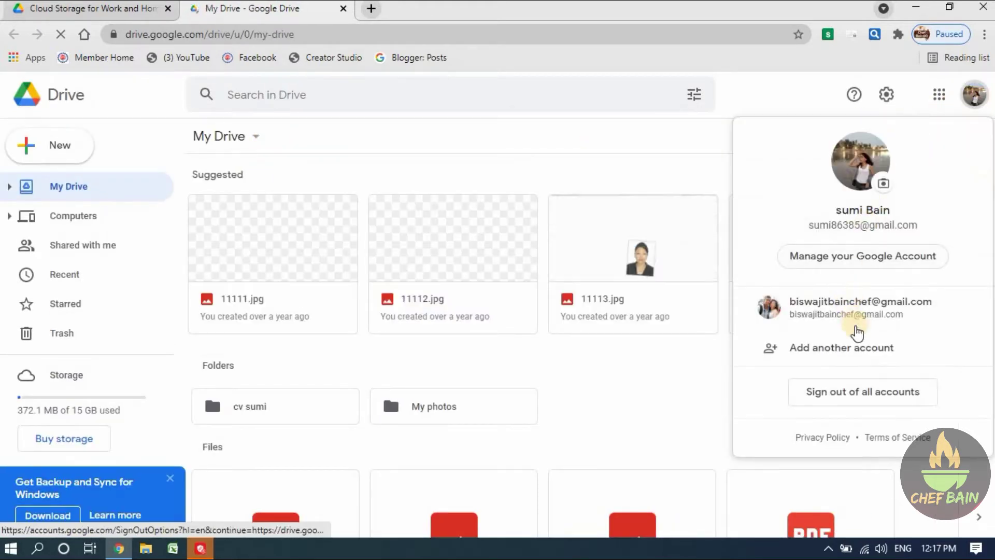
pyautogui.click(898, 311)
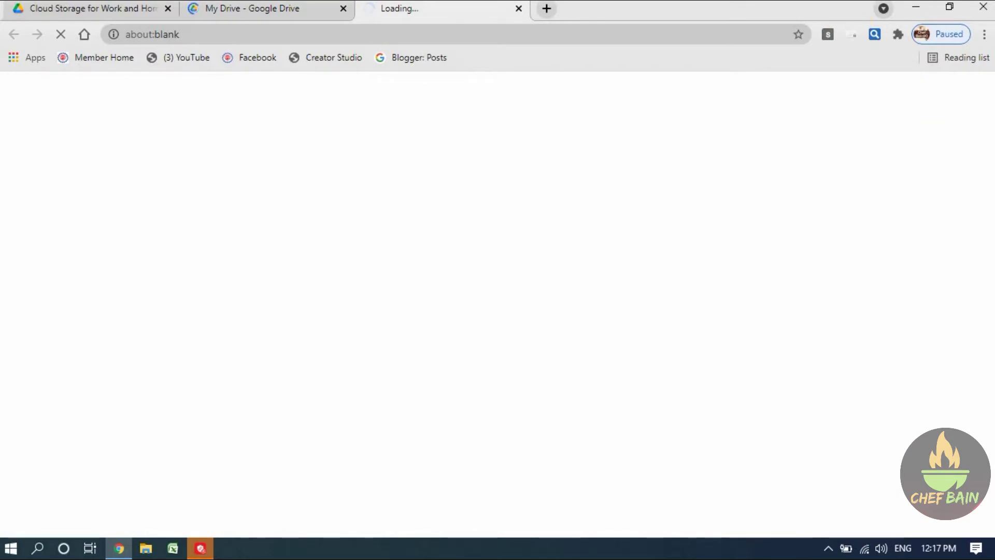
pyautogui.click(343, 9)
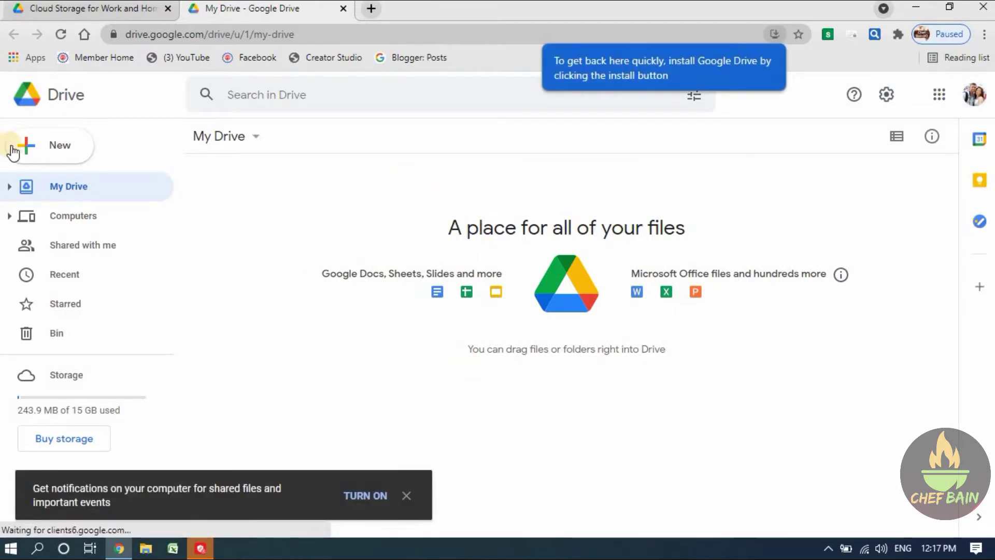
# Upload DAY ORDER BOOK FORMAT from D: > MY WORK > online product > STORE MANAGER to My Drive.
pyautogui.click(54, 150)
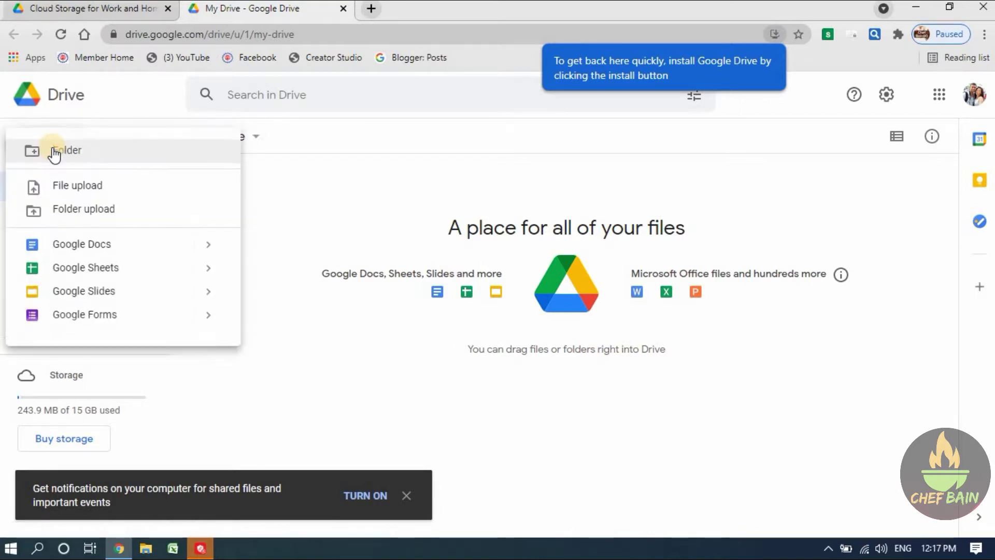
pyautogui.click(78, 187)
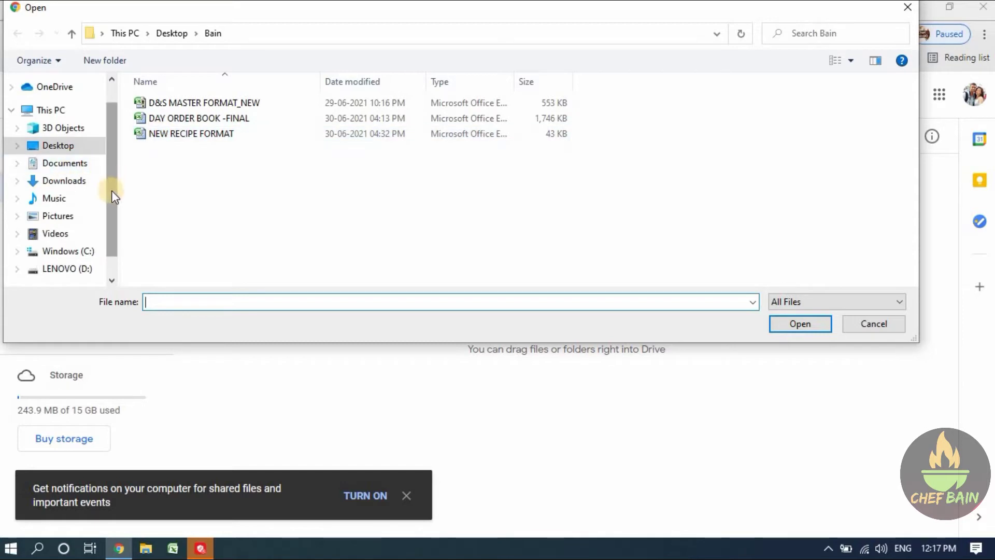
pyautogui.click(62, 269)
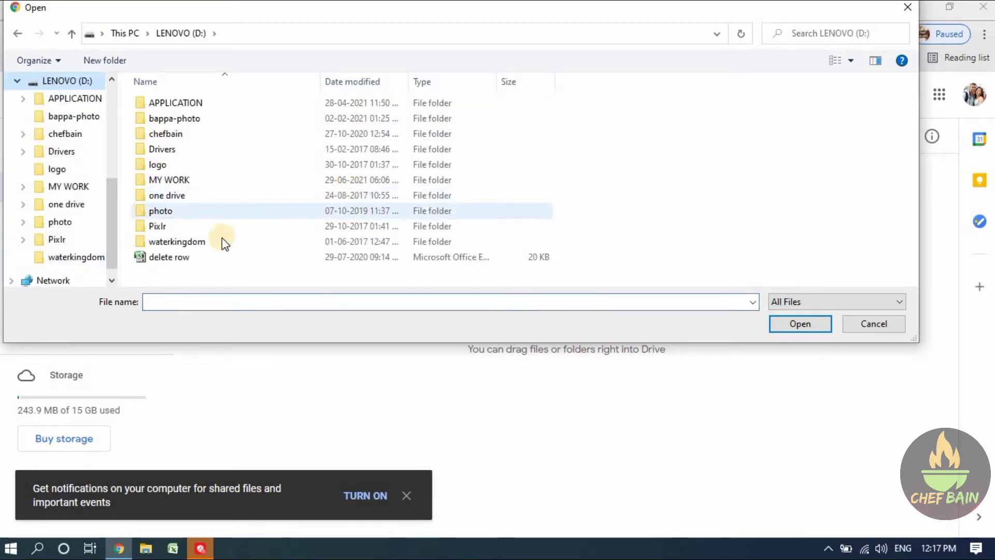
pyautogui.doubleClick(219, 181)
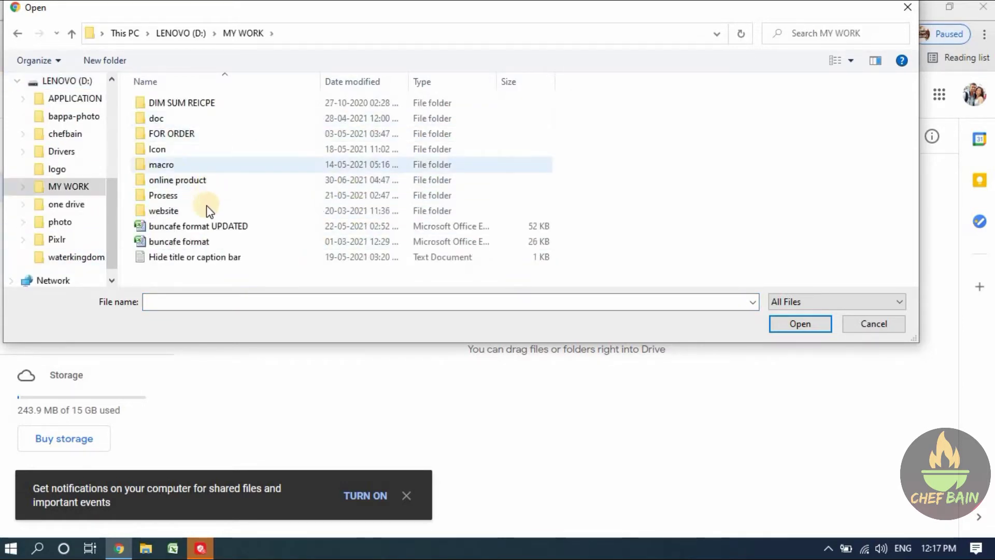
pyautogui.doubleClick(207, 183)
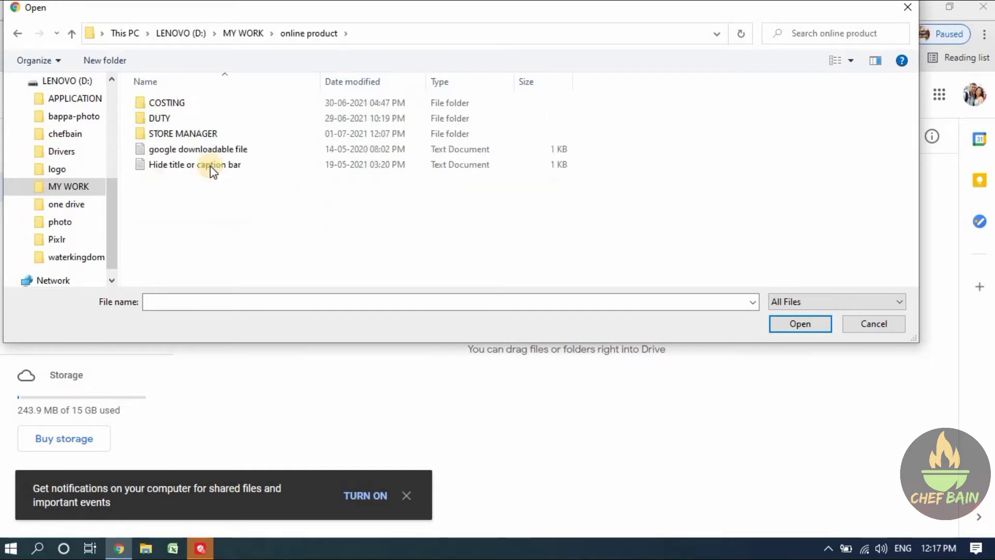
pyautogui.doubleClick(200, 133)
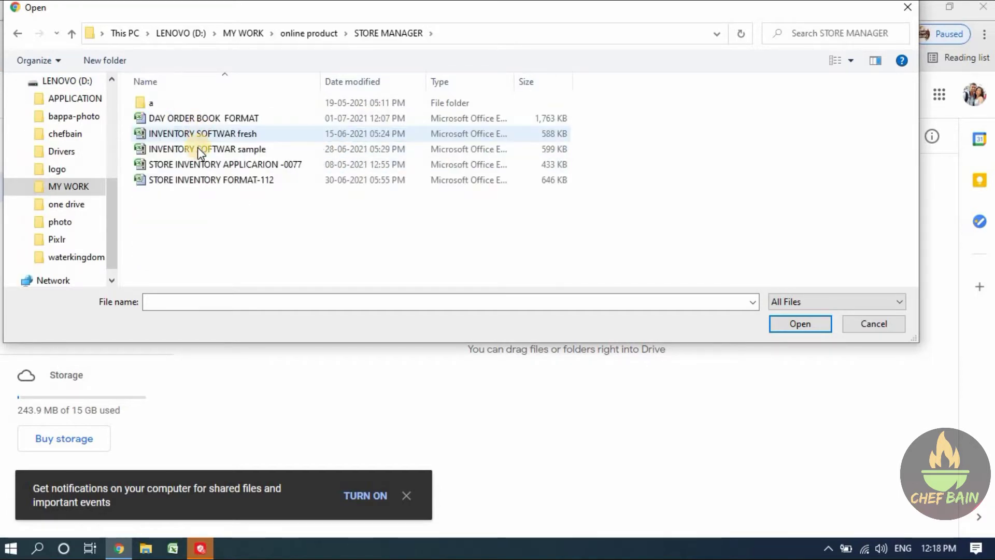
pyautogui.click(206, 119)
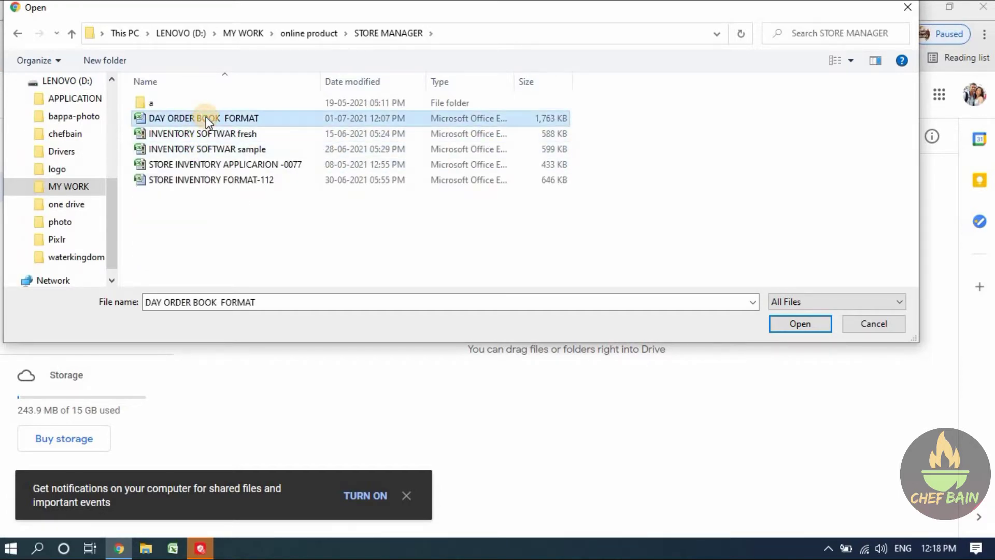
pyautogui.click(799, 325)
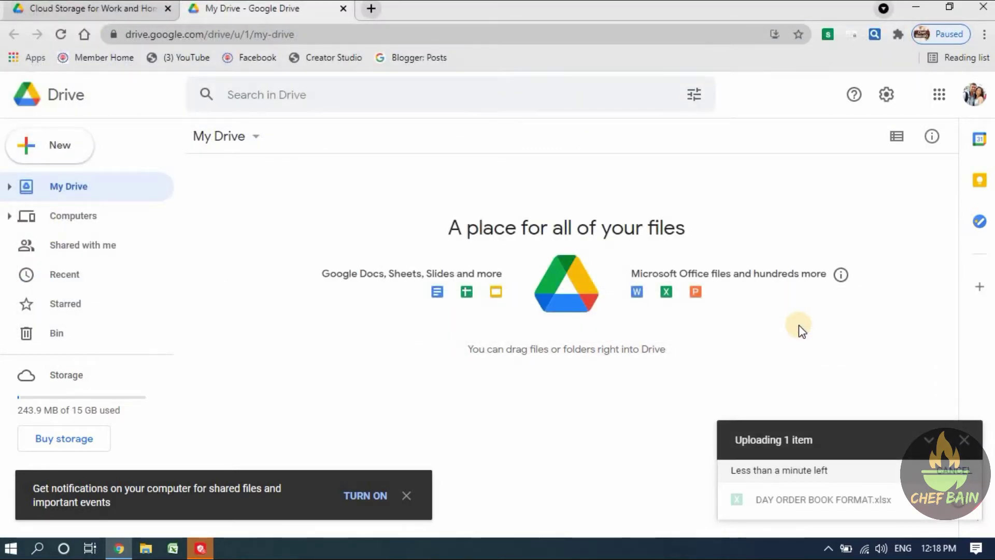
# Dismiss the notifications banner and open DAY ORDER BOOK FORMAT.xlsx in Google Sheets.
pyautogui.click(406, 497)
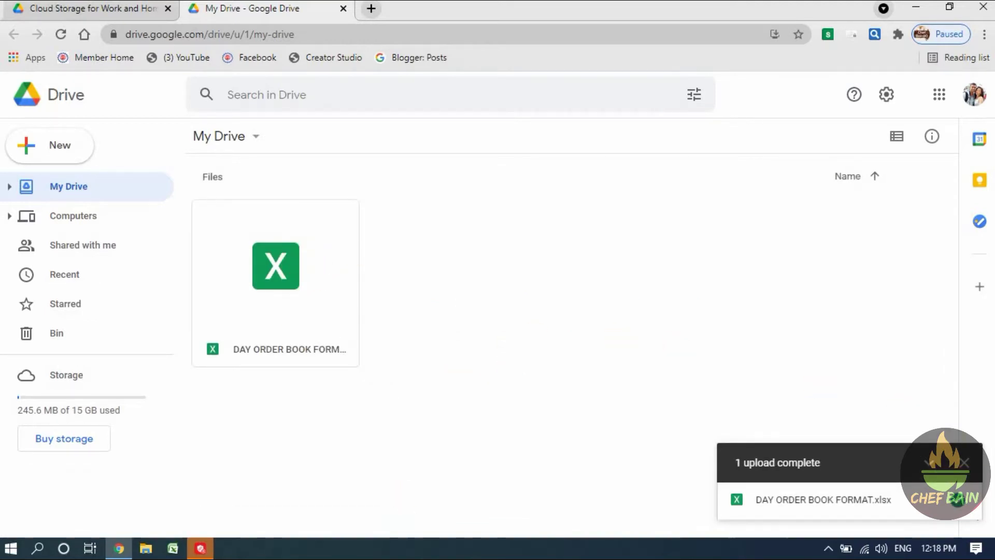
pyautogui.doubleClick(317, 297)
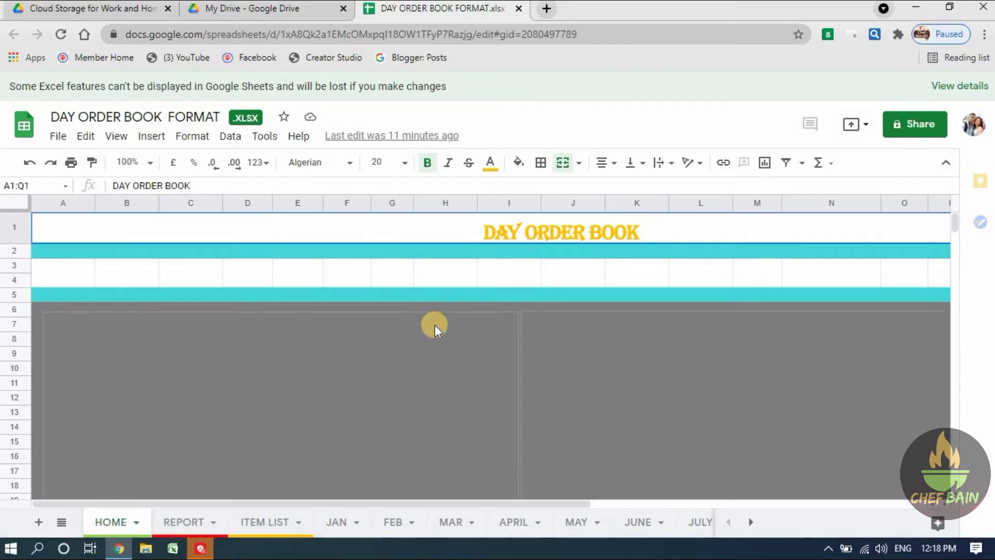
# Scroll through the HOME sheet to review its DAY ORDER BOOK contents.
pyautogui.scroll(-1, 434, 325)
pyautogui.scroll(1, 435, 325)
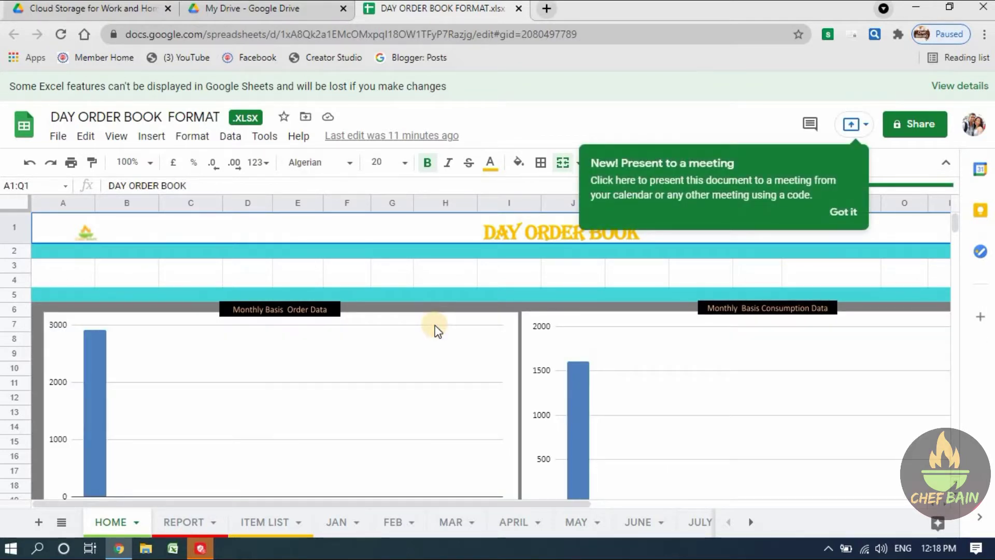
pyautogui.scroll(-2, 435, 330)
pyautogui.scroll(-1, 436, 329)
pyautogui.scroll(1, 435, 330)
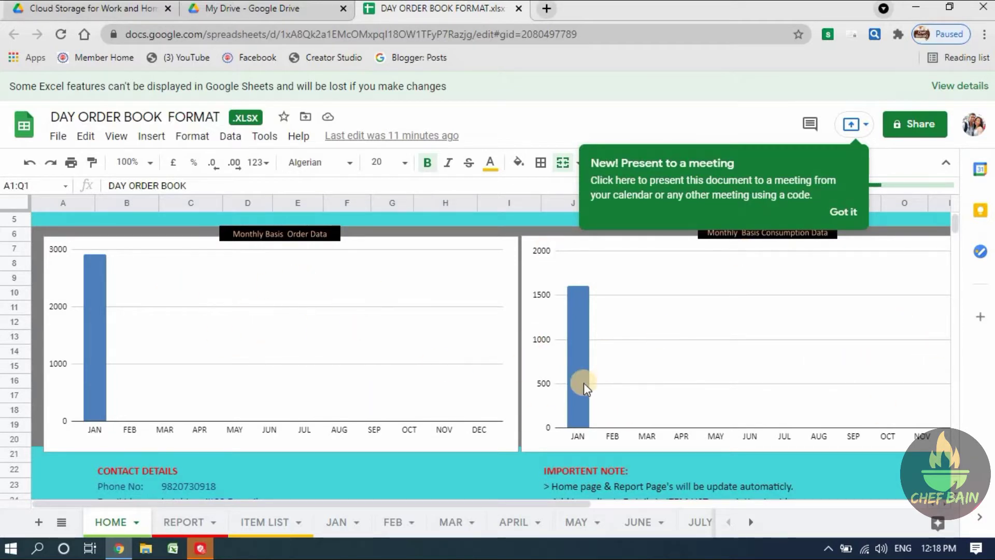
pyautogui.scroll(-2, 247, 449)
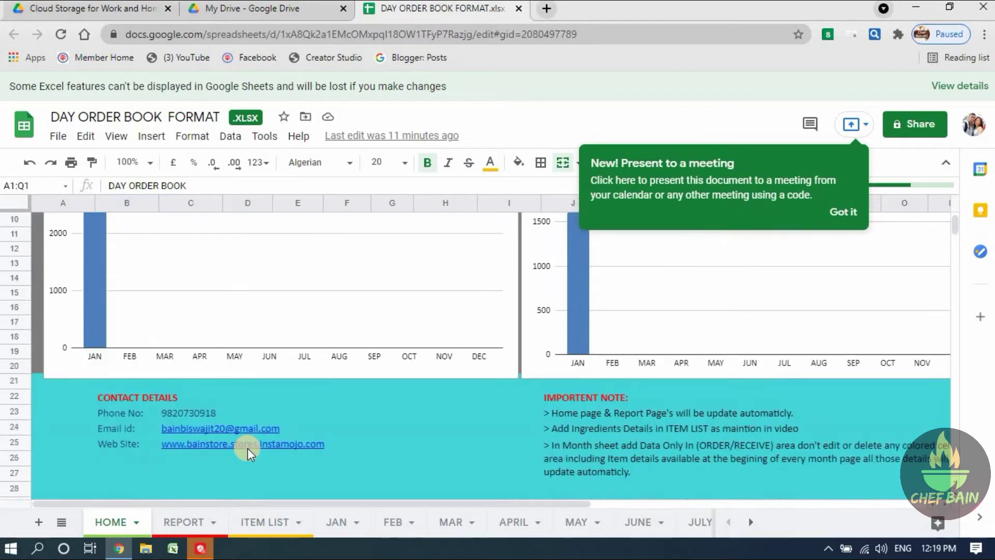
pyautogui.scroll(3, 247, 448)
pyautogui.scroll(1, 247, 448)
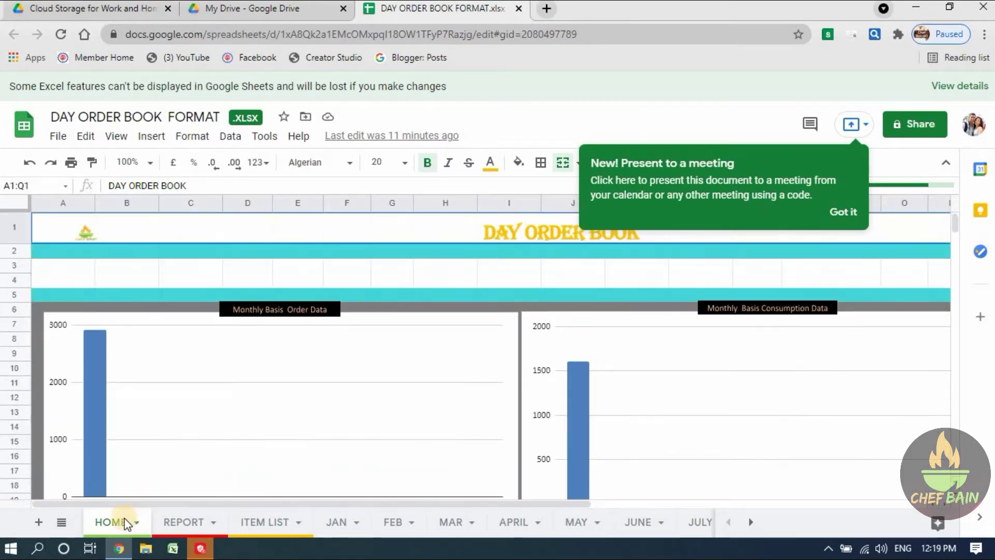
# Switch to the REPORT sheet and dismiss the Present to a meeting tip.
pyautogui.click(173, 532)
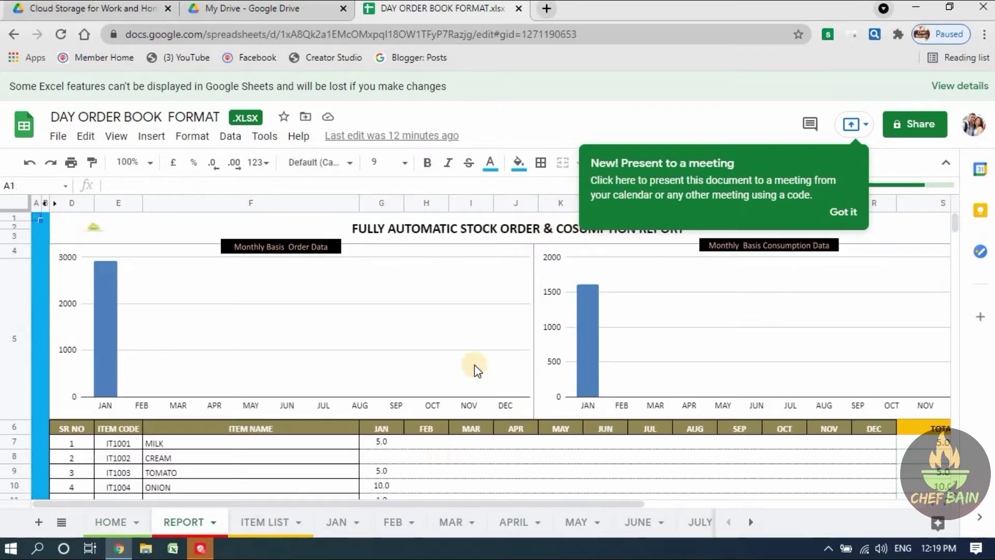
pyautogui.scroll(-5, 530, 414)
pyautogui.scroll(5, 533, 415)
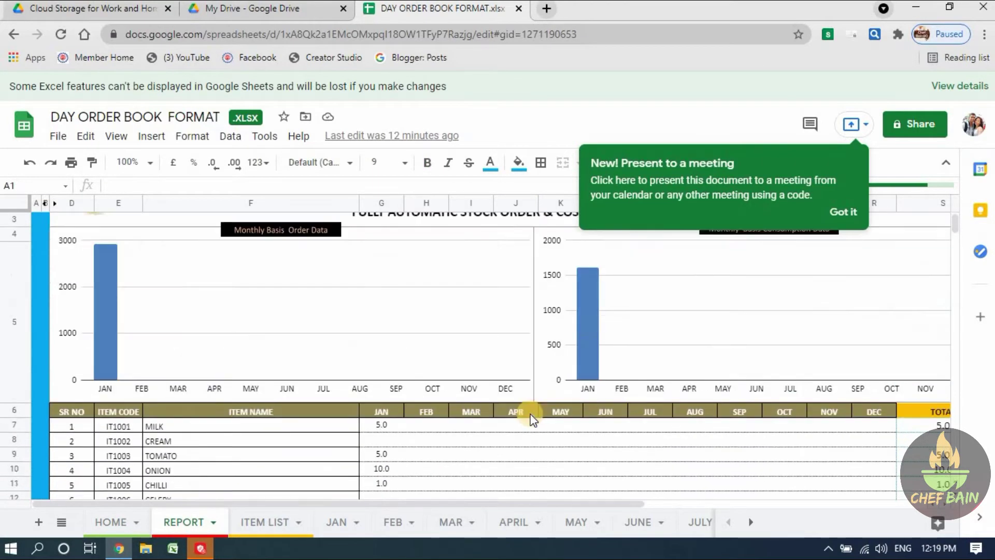
pyautogui.click(843, 211)
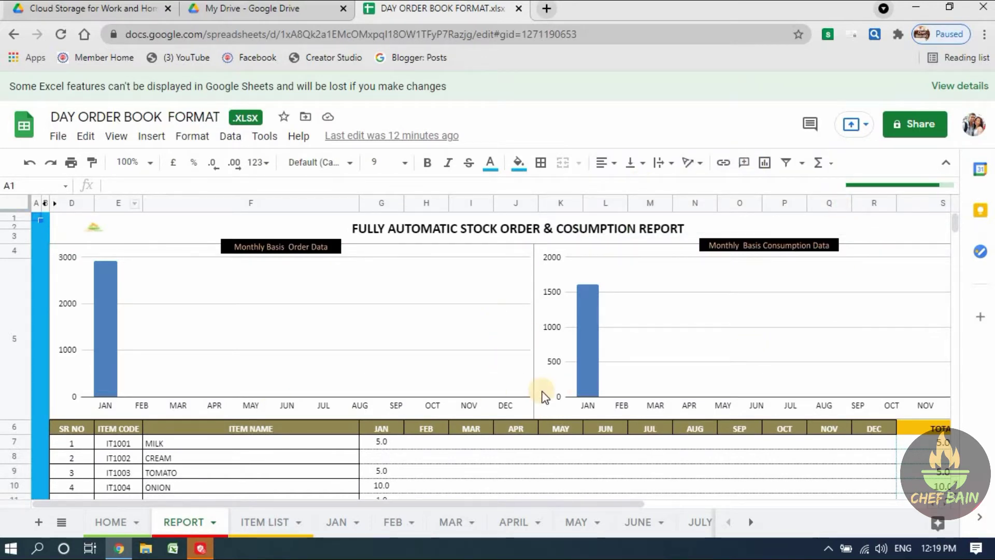
# On ITEM LIST, extend the item code series from IT1018 to IT1019 in row 20.
pyautogui.click(263, 525)
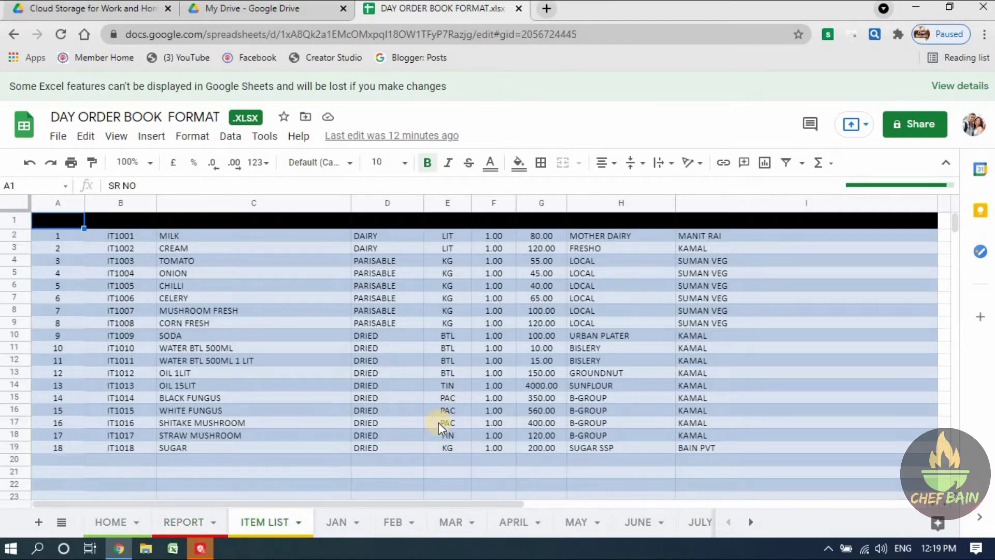
pyautogui.scroll(-3, 245, 325)
pyautogui.click(208, 342)
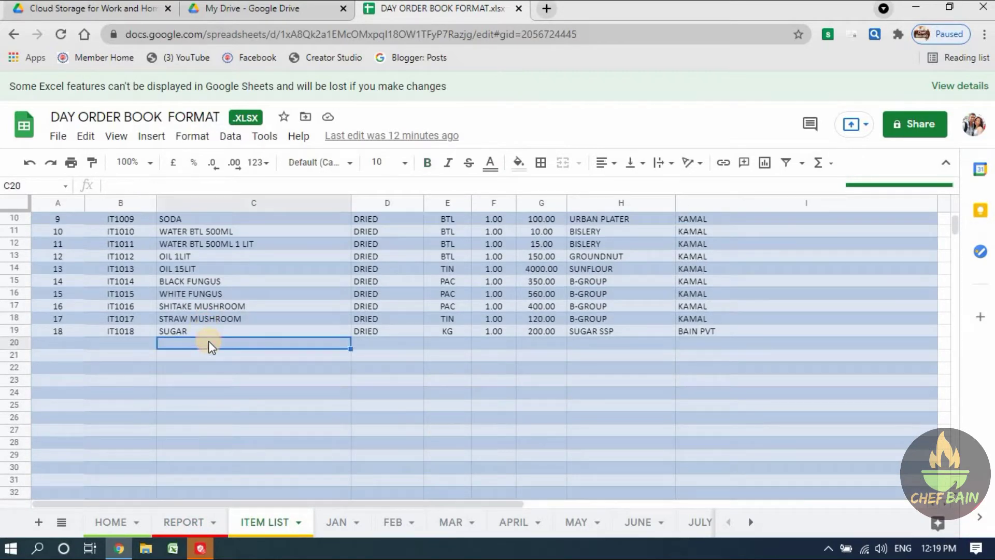
pyautogui.click(144, 331)
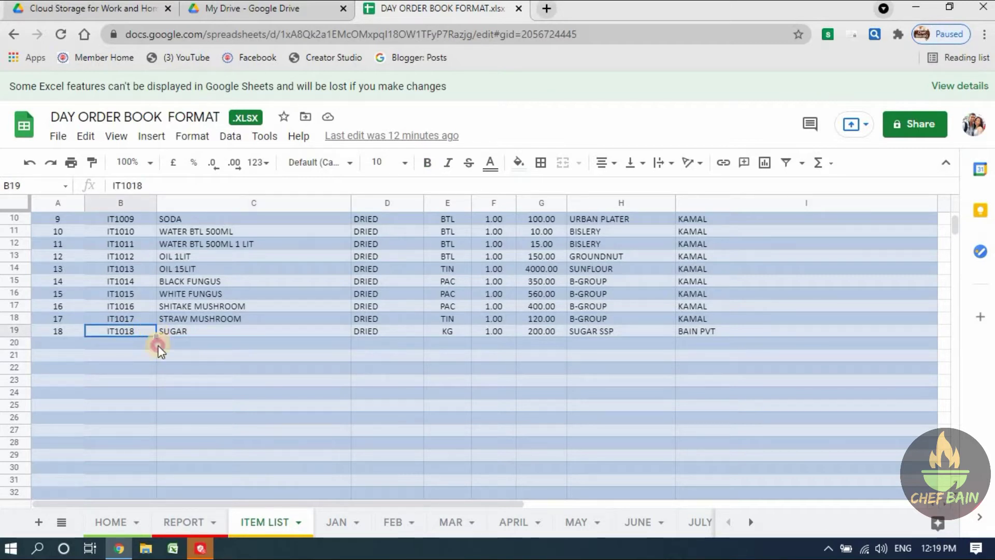
pyautogui.moveTo(208, 347); pyautogui.dragTo(213, 345)
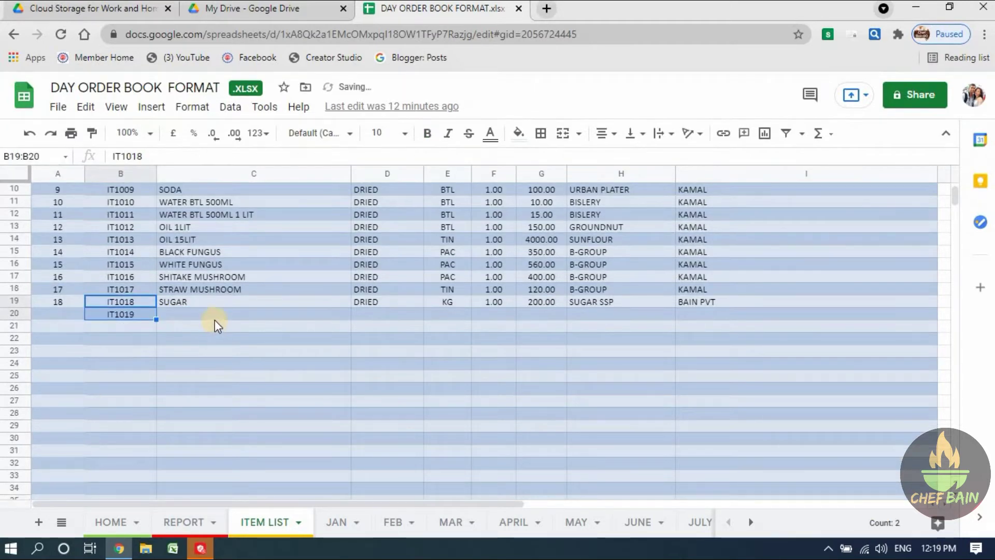
# Enter item TEA, category DRIED, unit KG and quantity 1 in row 20.
pyautogui.click(214, 316)
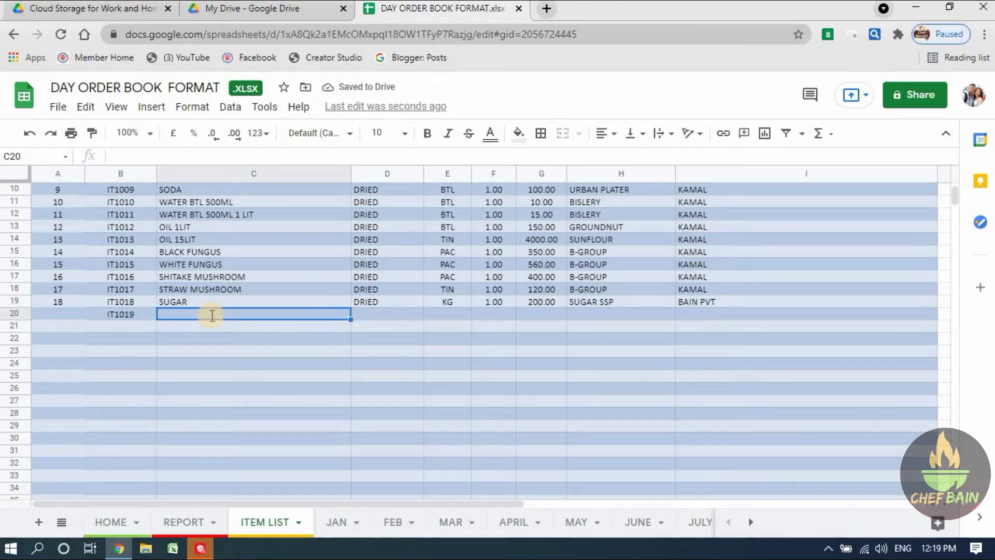
pyautogui.write('TEA')
pyautogui.click(412, 314)
pyautogui.write('D')
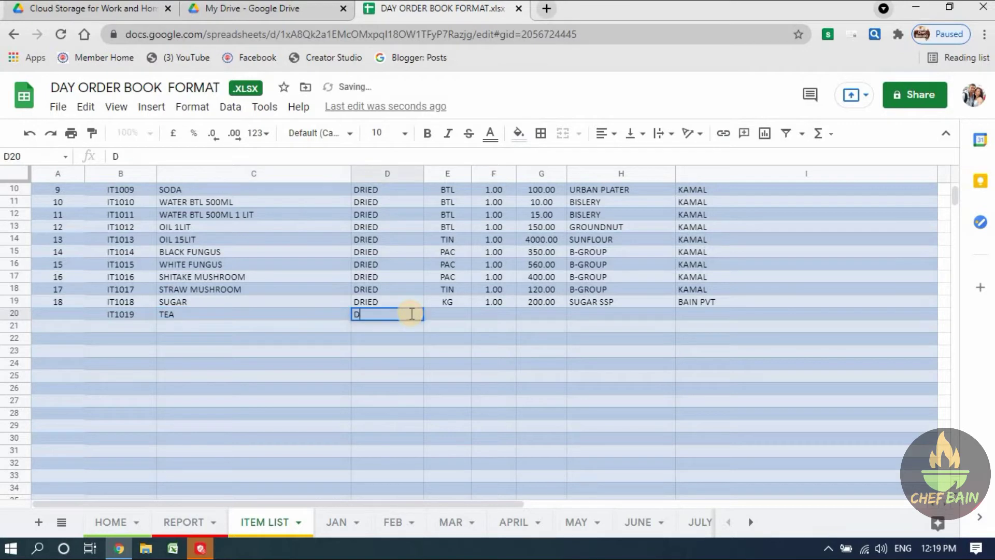
pyautogui.write('R')
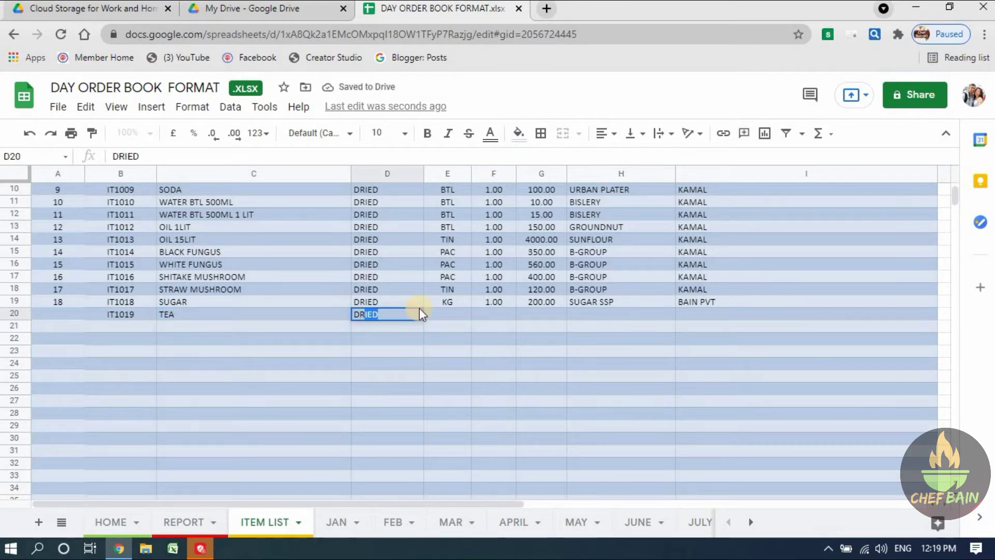
pyautogui.press('Tab')
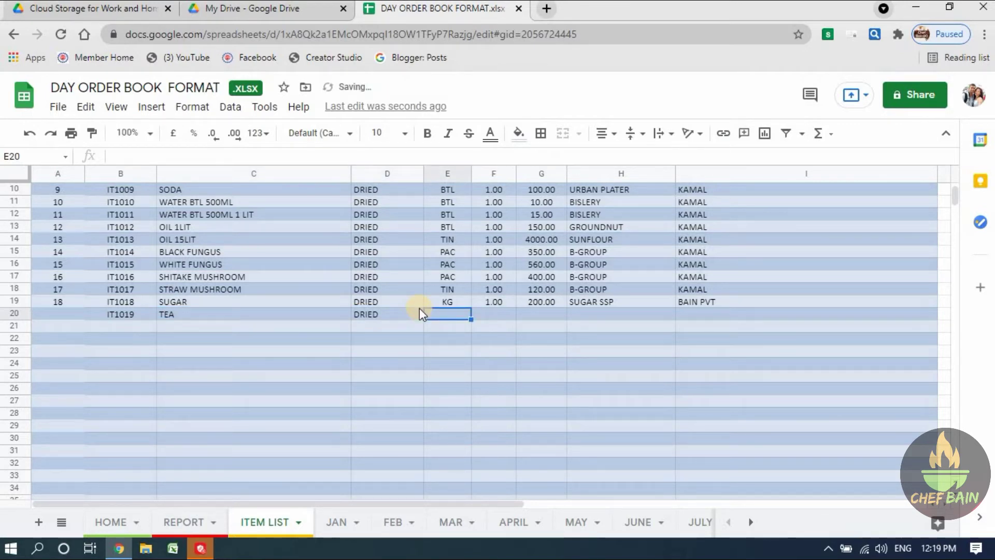
pyautogui.write('KG')
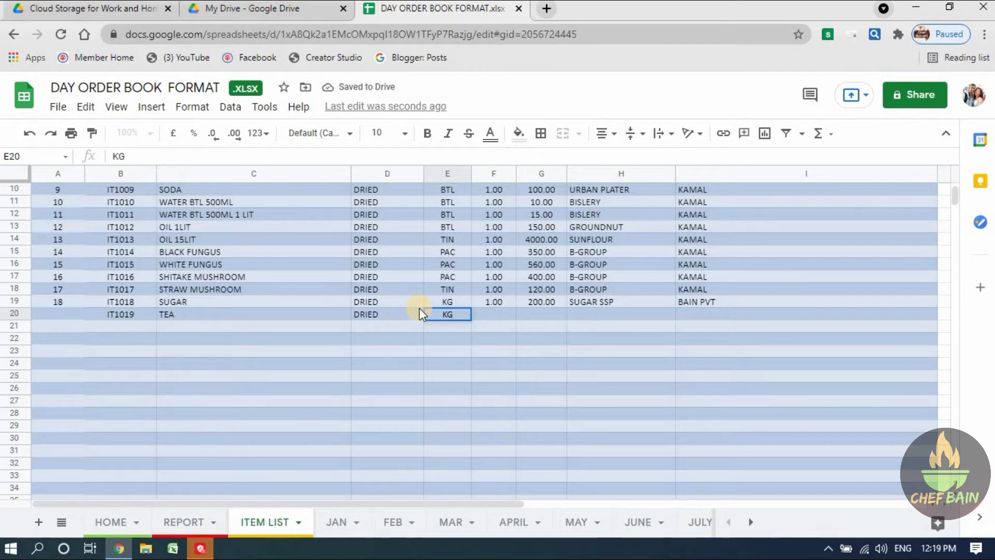
pyautogui.press('Tab')
pyautogui.write('1')
pyautogui.press('Tab')
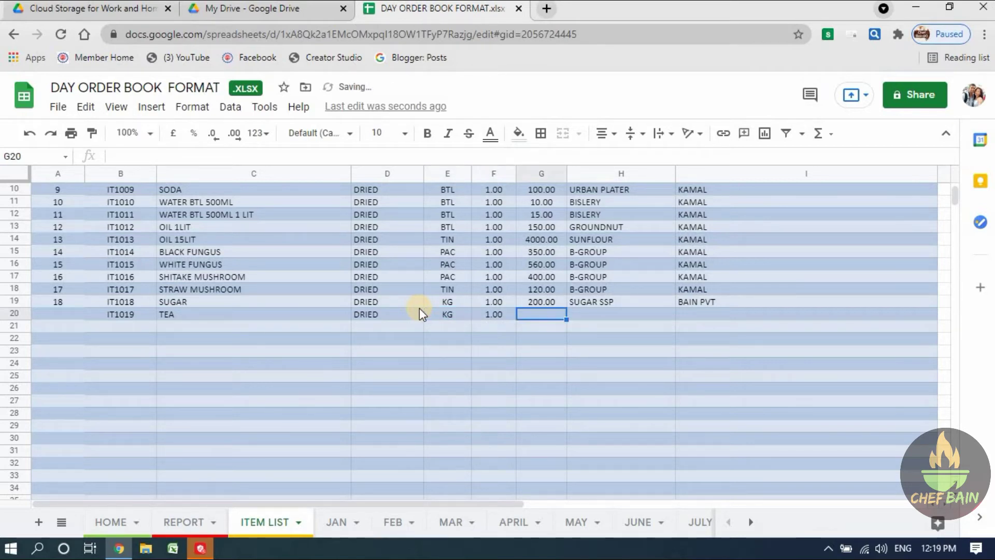
# Fill in price 200 and ABC, ABC for the TEA row, then switch to the JAN sheet.
pyautogui.write('200')
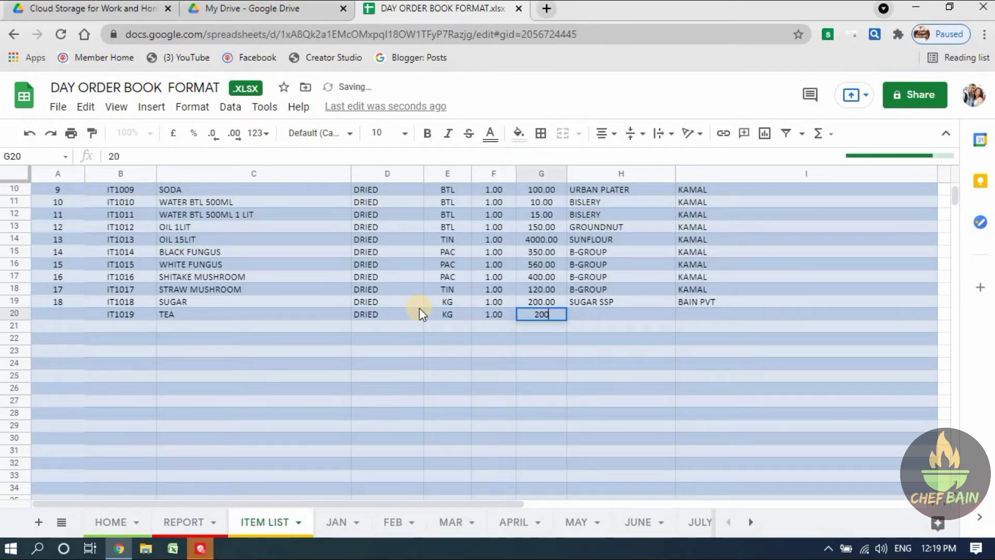
pyautogui.press('Tab')
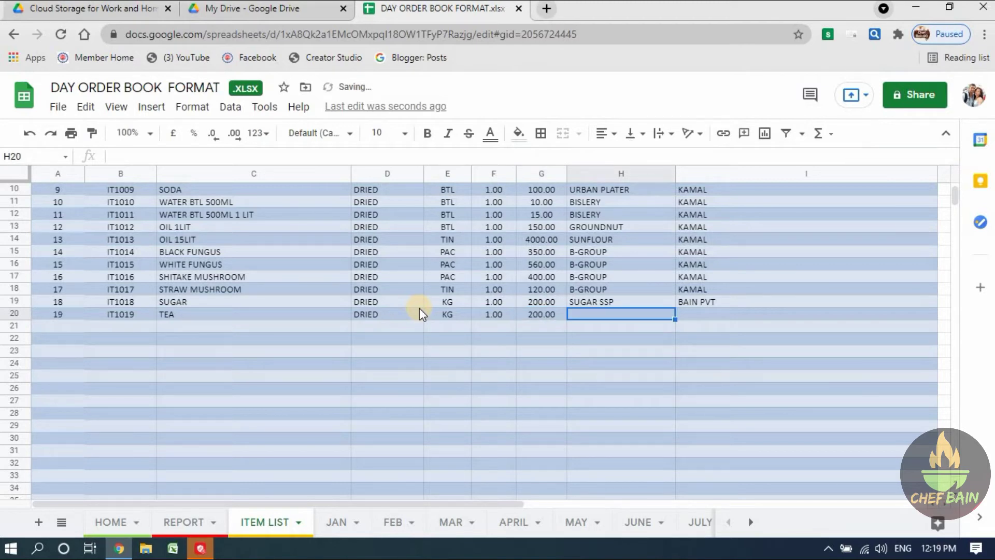
pyautogui.write('ABC')
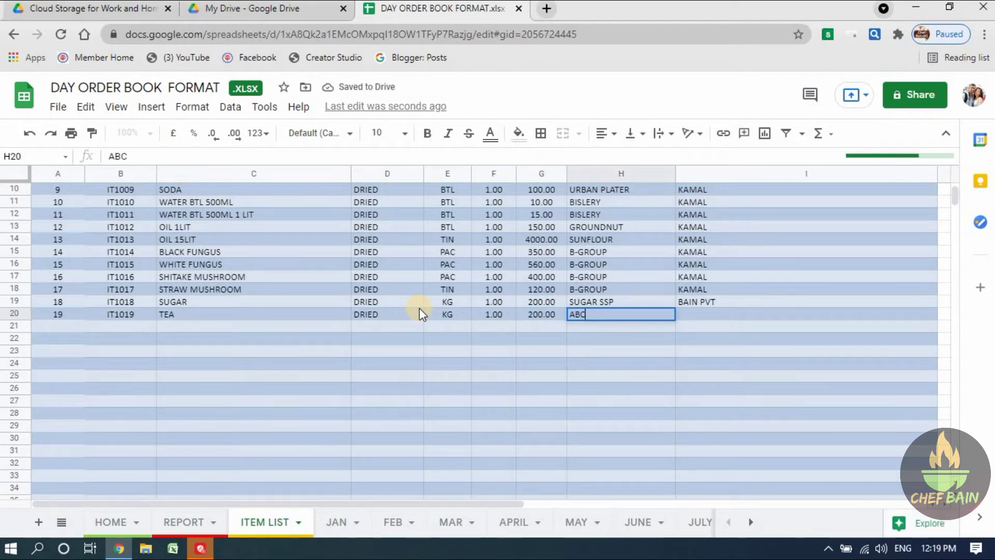
pyautogui.press('Tab')
pyautogui.write('ABC')
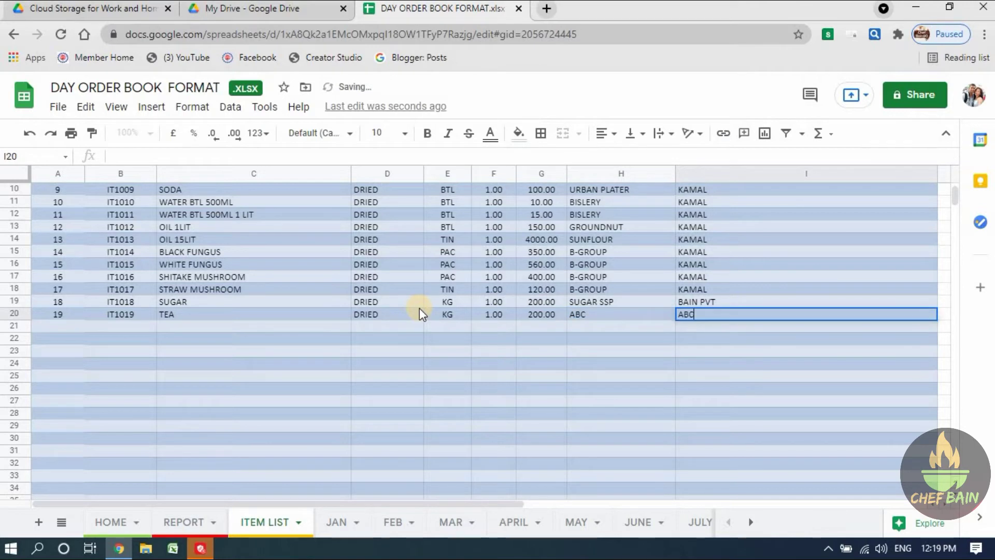
pyautogui.click(319, 369)
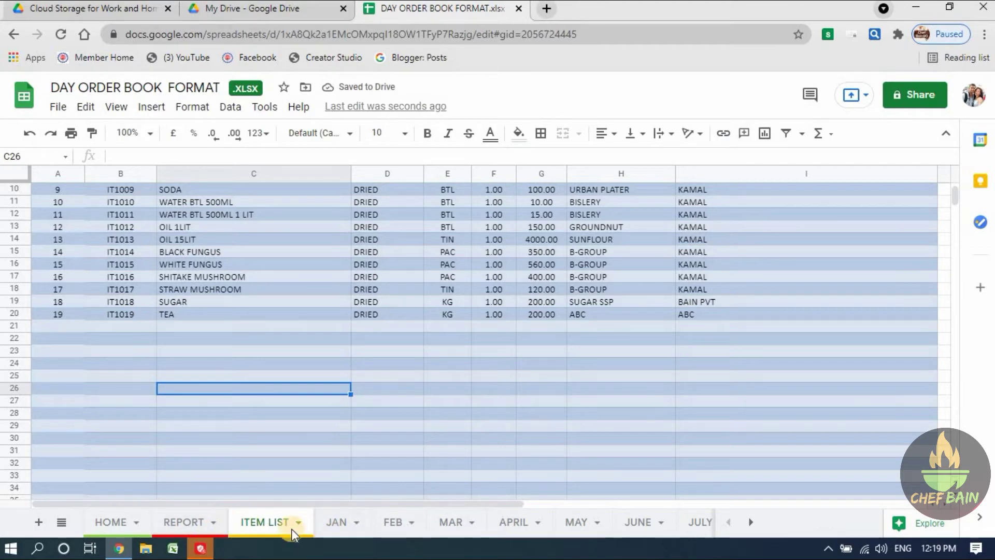
pyautogui.click(337, 521)
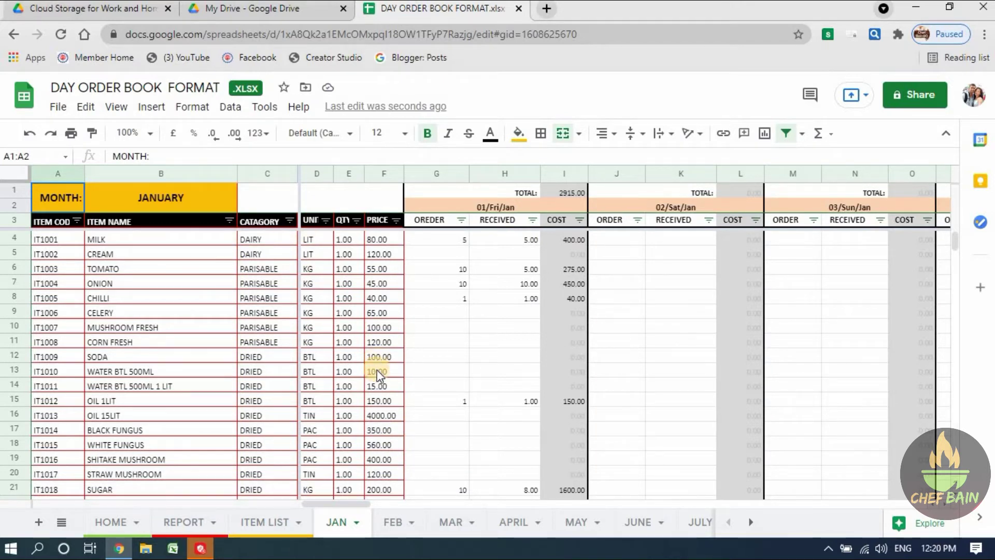
# In JAN, record TEA on 01/Fri/Jan with 5 received and an order of 10.
pyautogui.scroll(-3, 378, 369)
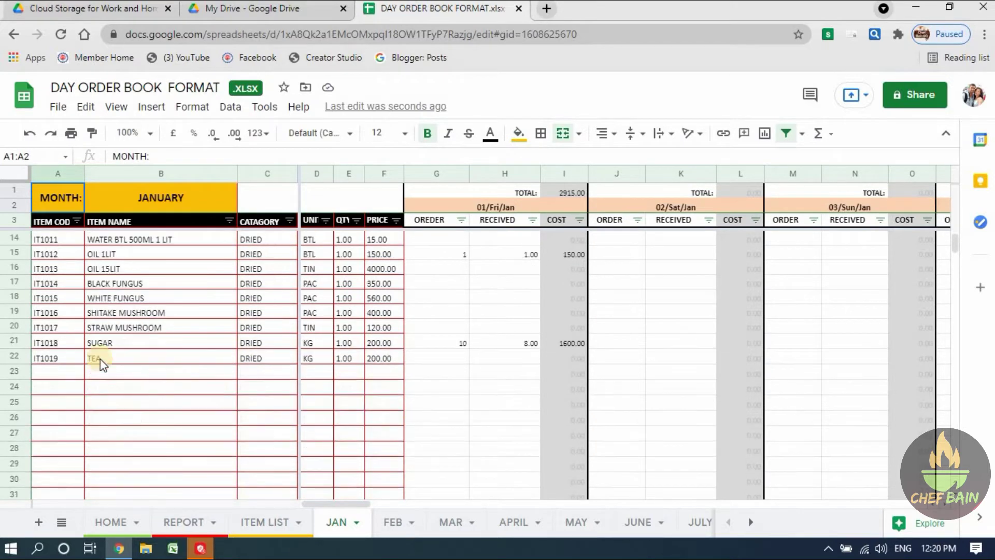
pyautogui.click(507, 358)
pyautogui.write('5')
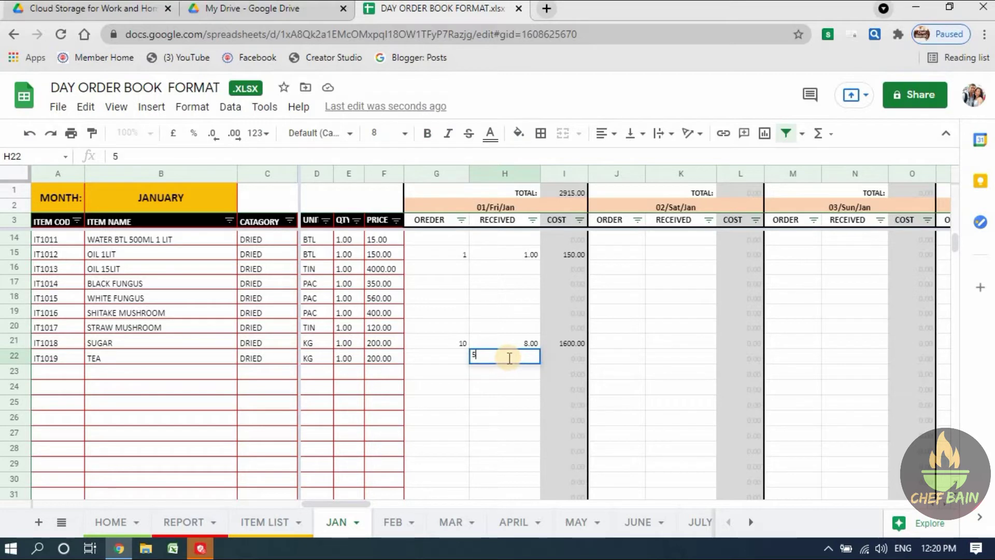
pyautogui.click(445, 353)
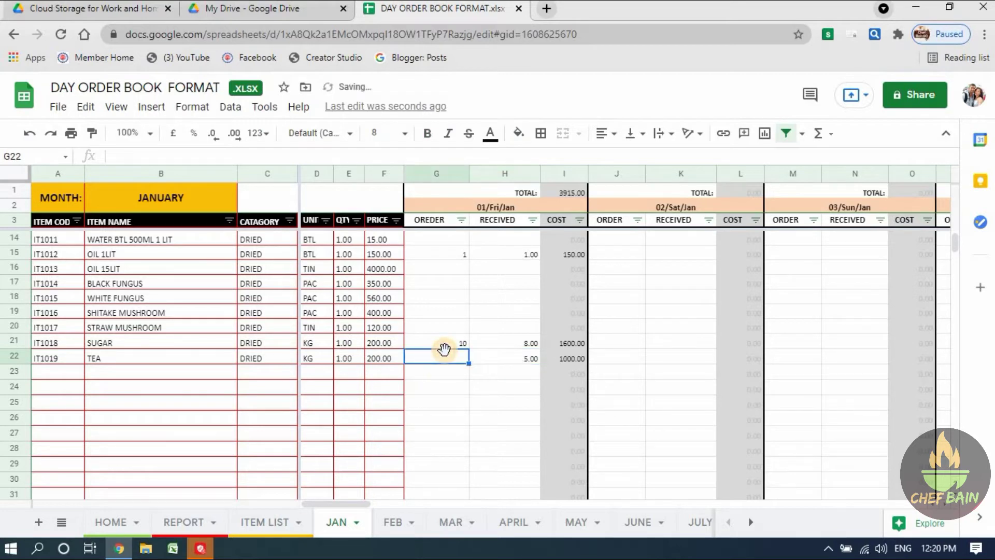
pyautogui.write('10')
pyautogui.click(533, 406)
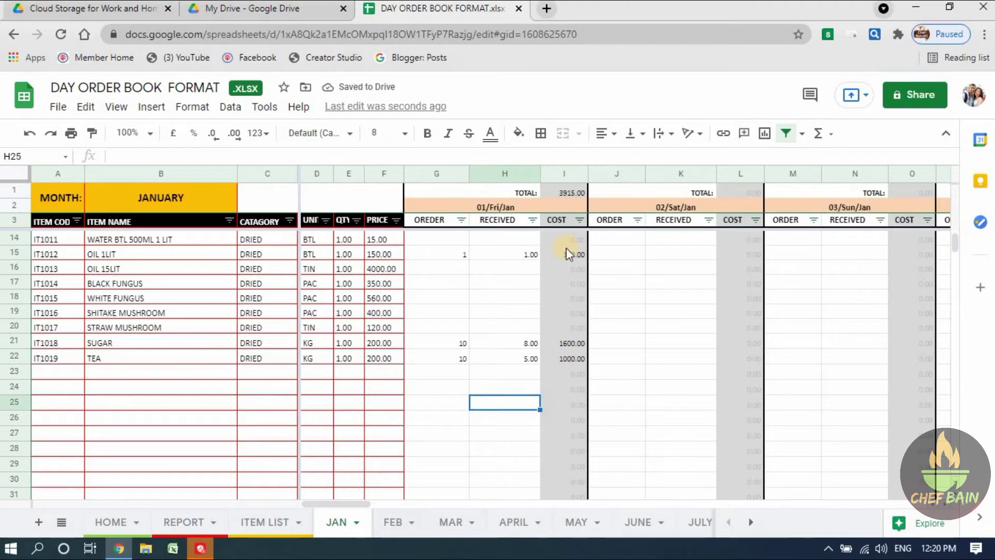
pyautogui.scroll(1, 456, 265)
pyautogui.scroll(2, 518, 264)
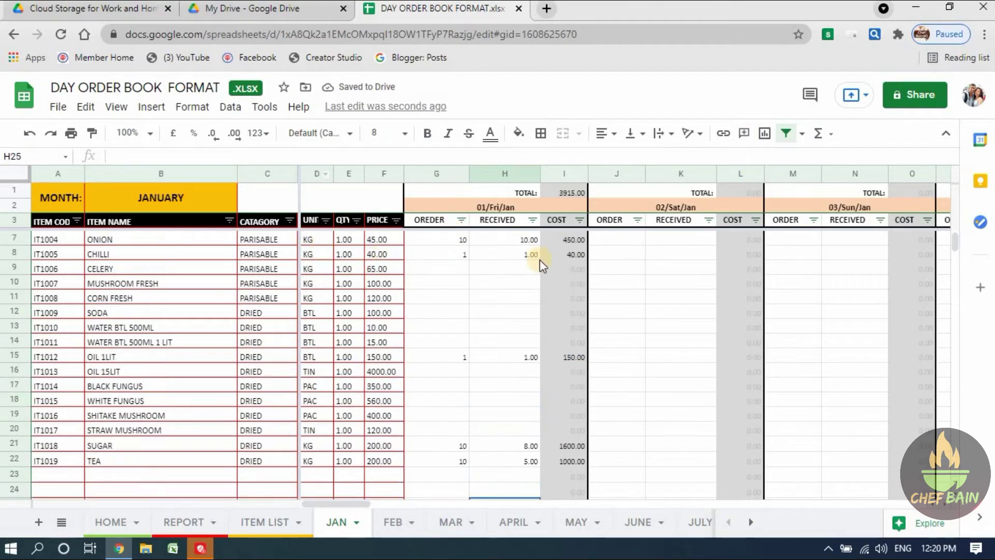
pyautogui.scroll(1, 540, 319)
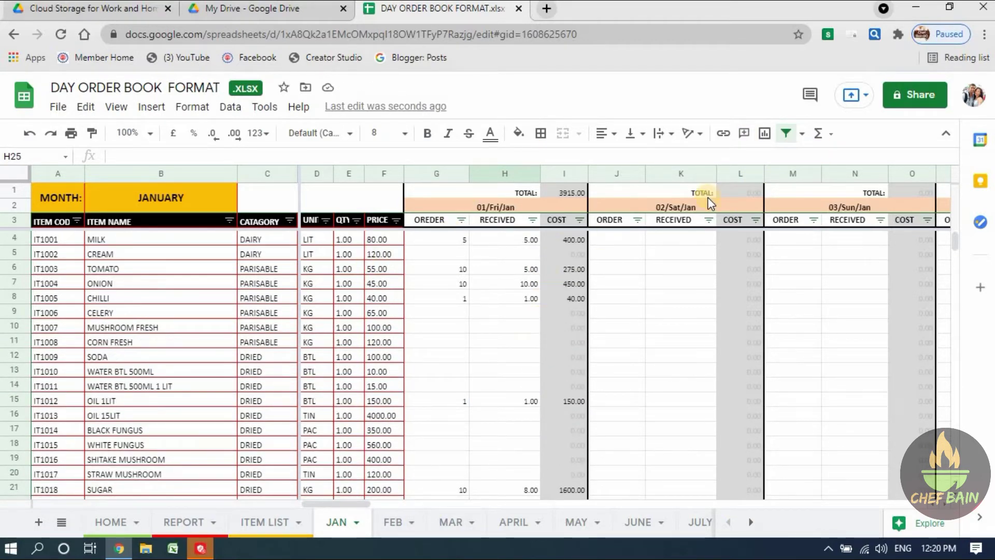
# Share the spreadsheet with the second Gmail account as Editor and send the invitation.
pyautogui.click(916, 98)
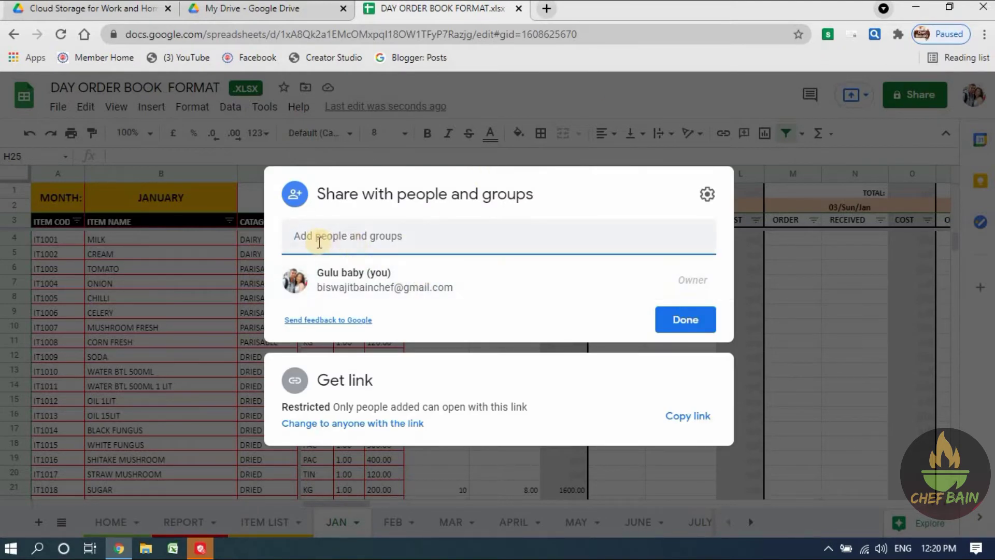
pyautogui.click(381, 237)
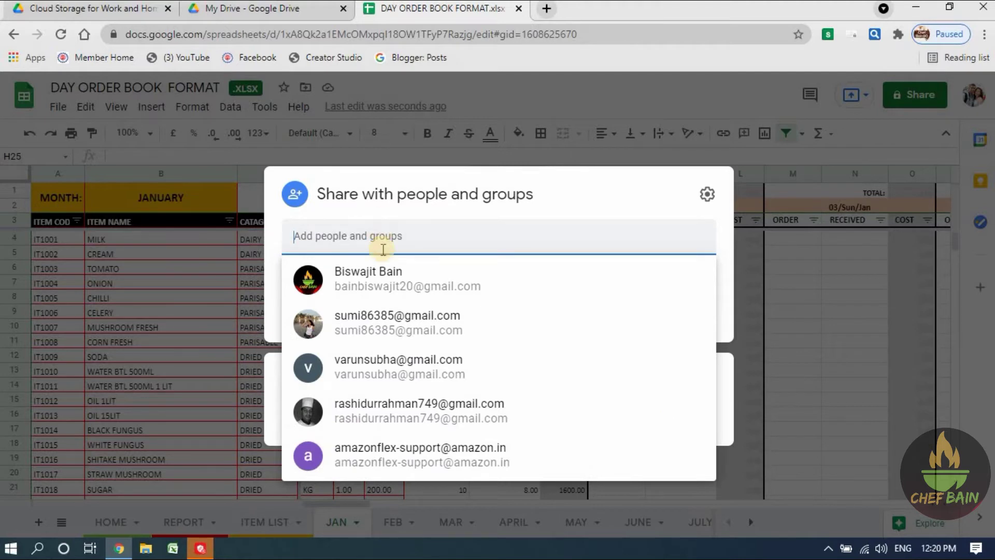
pyautogui.click(398, 321)
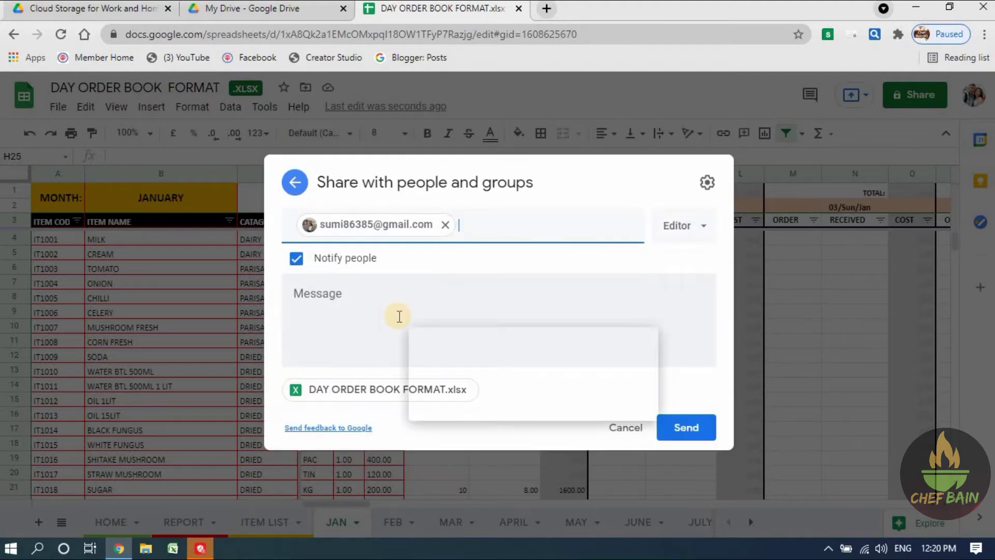
pyautogui.click(359, 314)
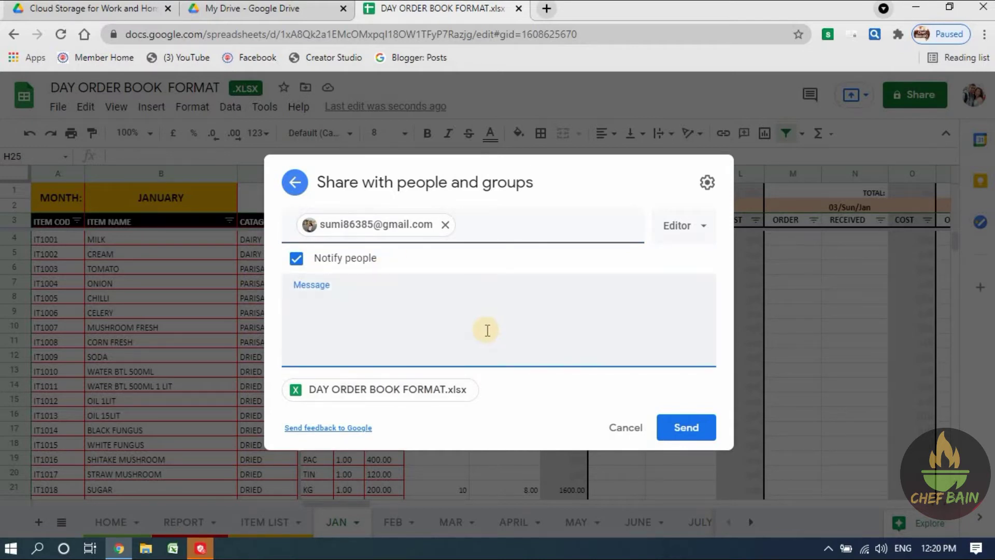
pyautogui.click(704, 232)
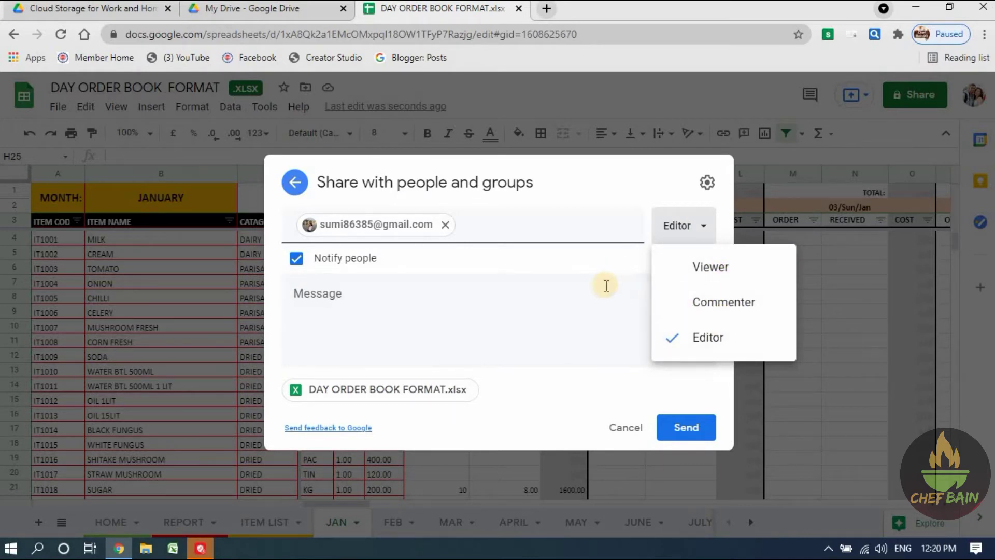
pyautogui.click(608, 321)
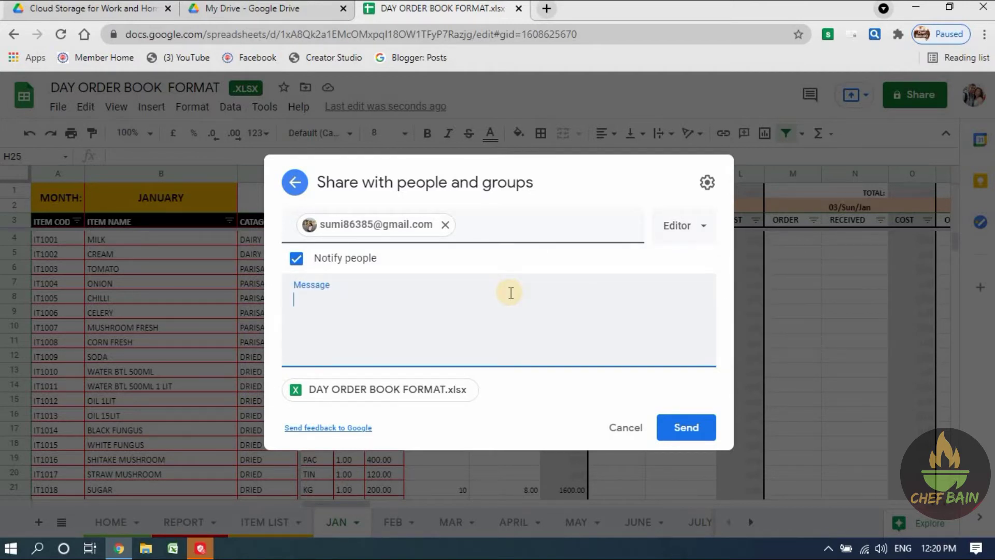
pyautogui.click(687, 430)
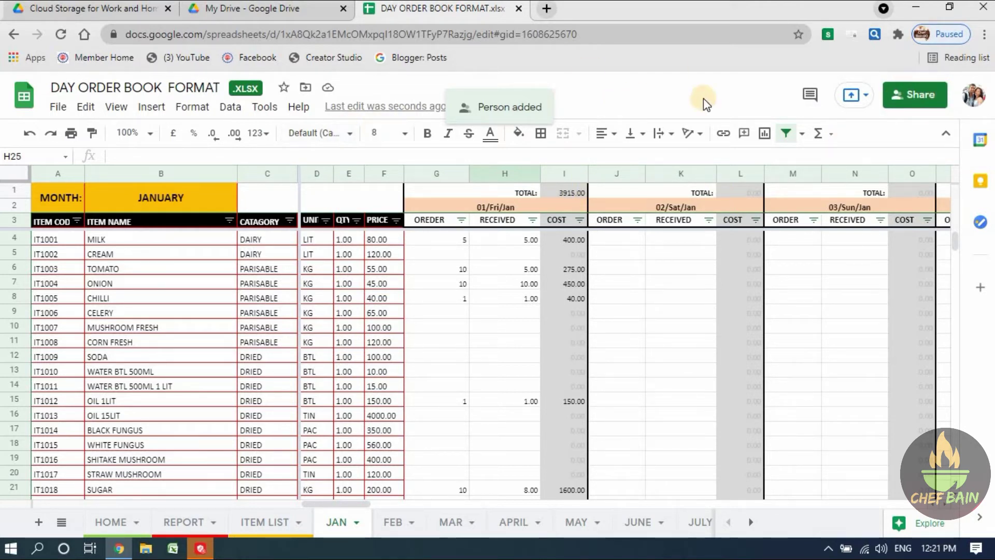
# Reopen the sharing settings to confirm the new editor, then close them.
pyautogui.click(901, 98)
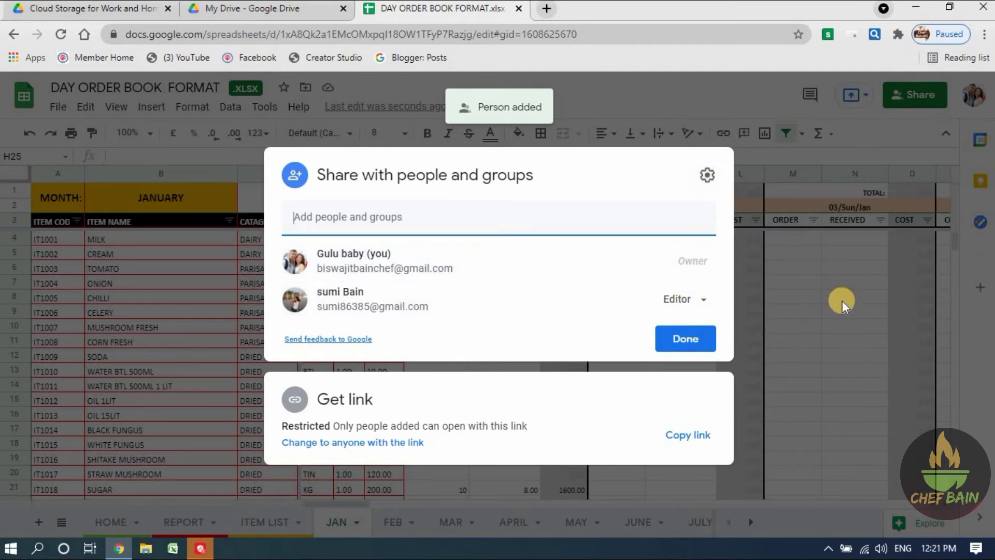
pyautogui.click(690, 339)
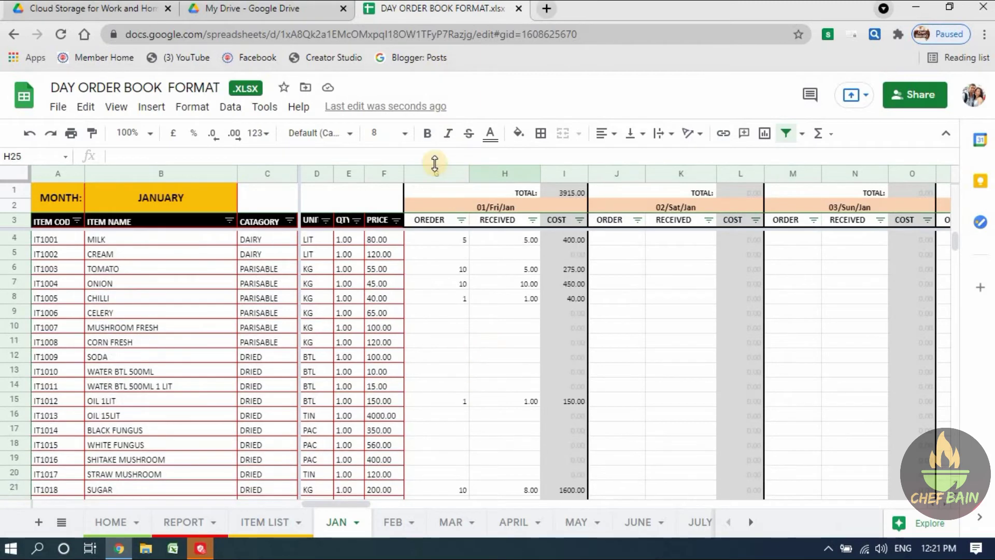
pyautogui.scroll(-1, 441, 171)
pyautogui.scroll(1, 442, 174)
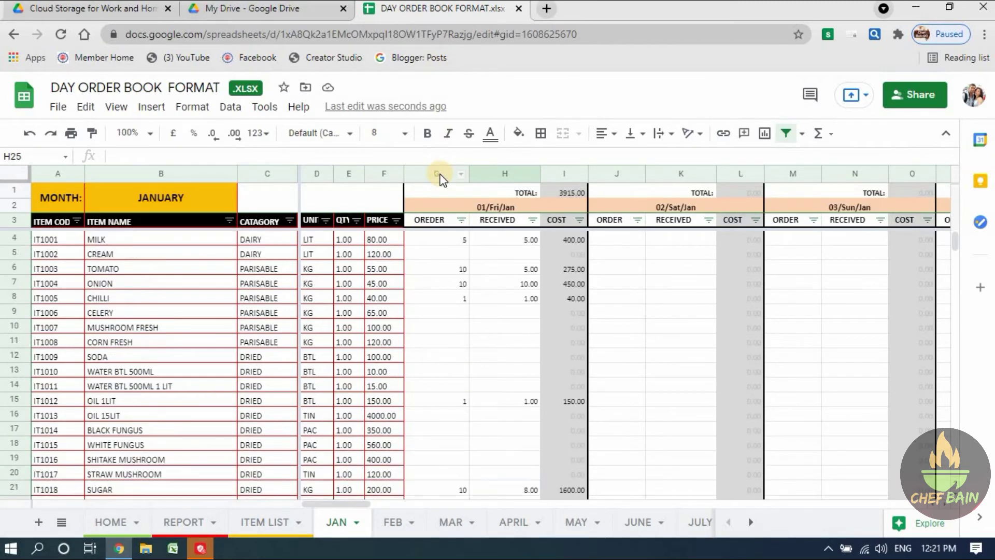
# In a new tab, go to google.com and then to Gmail.
pyautogui.click(545, 9)
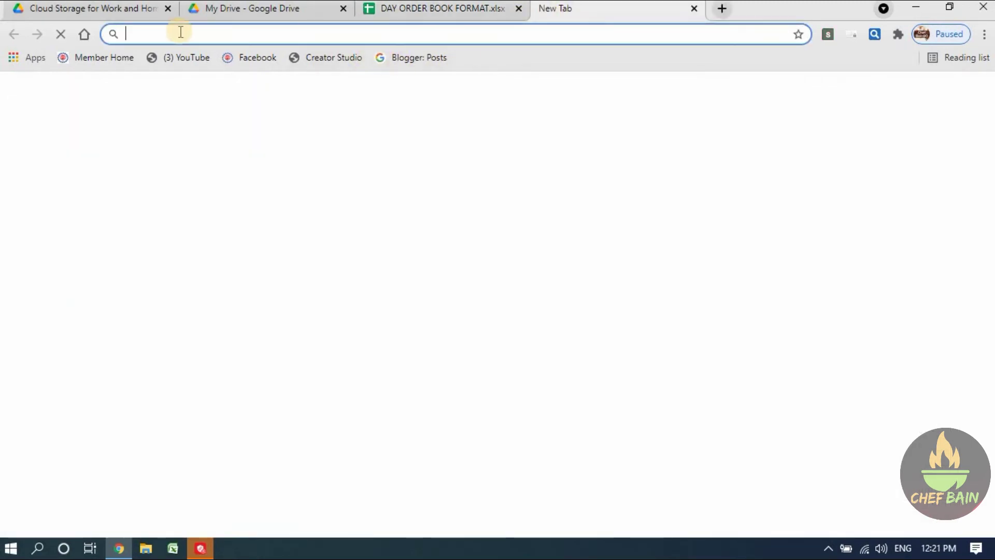
pyautogui.write('google.com')
pyautogui.press('Return')
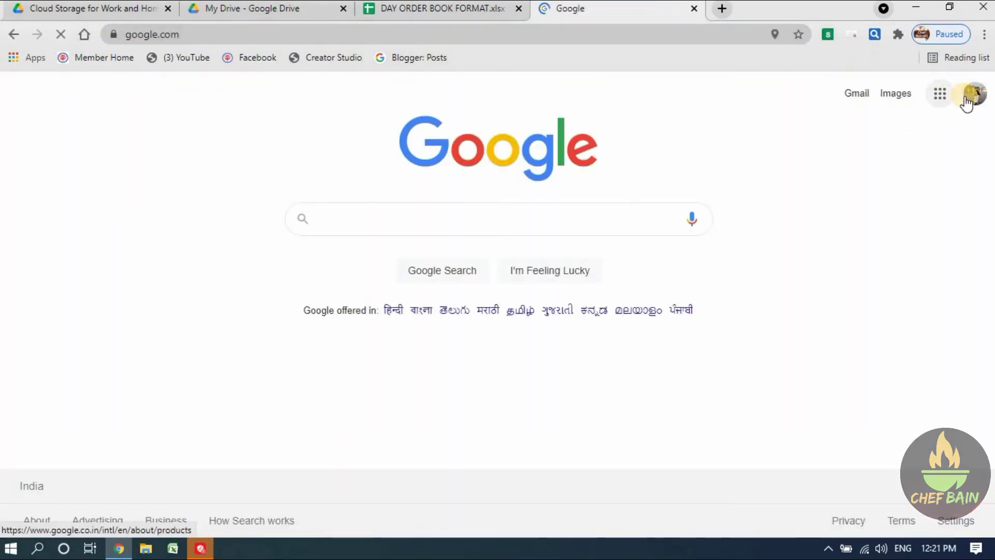
pyautogui.click(859, 95)
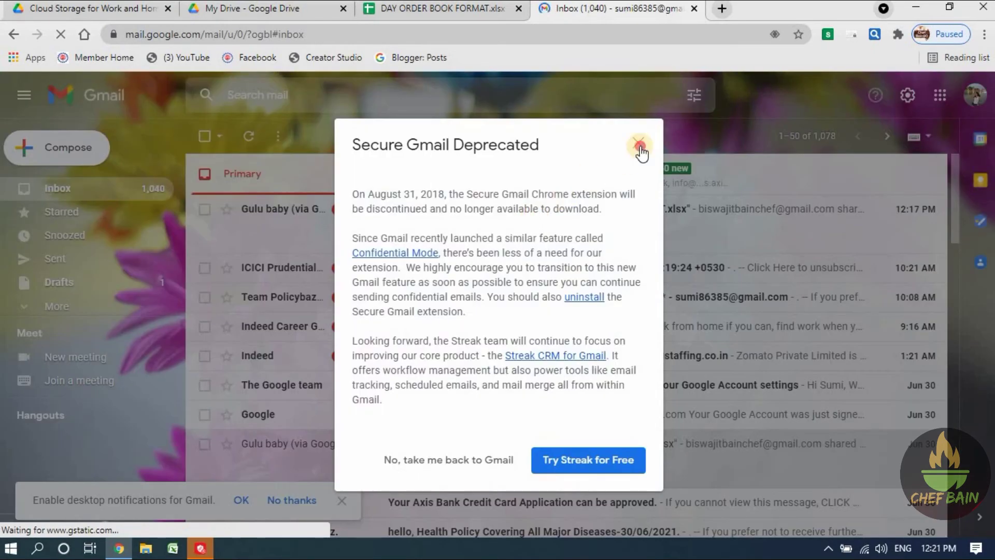
# Dismiss the extension notice, open the shared-spreadsheet email, and preview DAY ORDER BOOK FORMAT.xlsx.
pyautogui.click(638, 143)
pyautogui.click(568, 213)
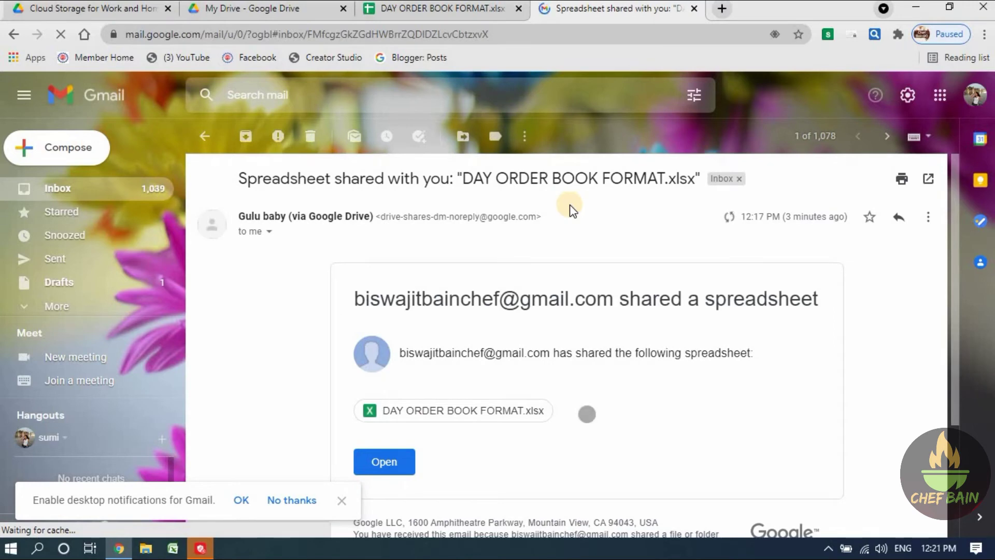
pyautogui.scroll(-3, 646, 348)
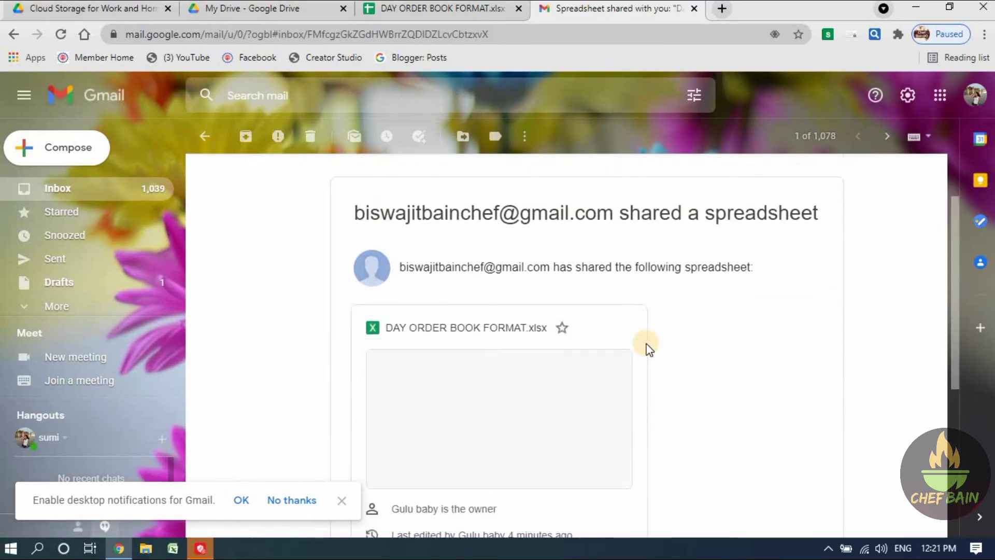
pyautogui.scroll(-3, 647, 349)
pyautogui.click(567, 328)
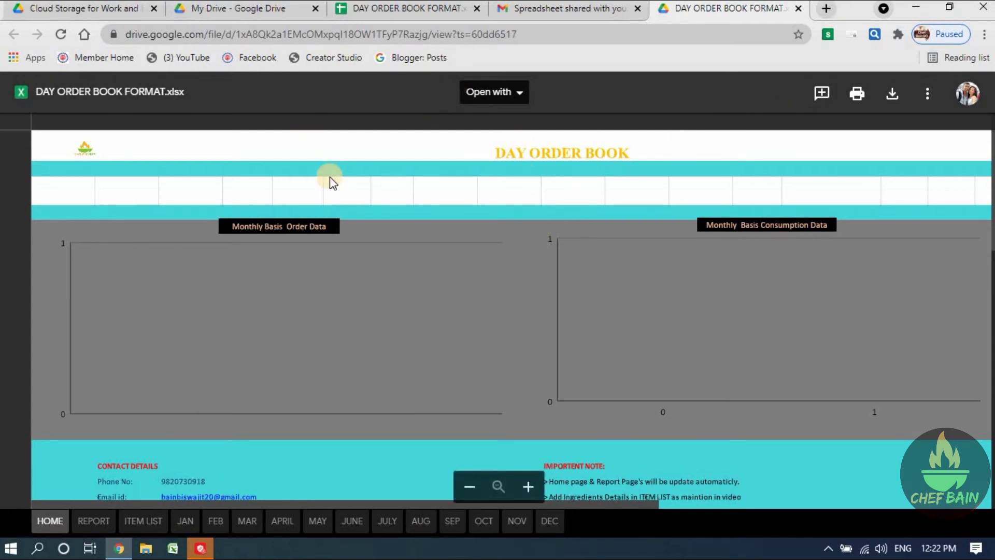
# Open DAY ORDER BOOK FORMAT with Google Sheets from the Drive preview and dismiss the tab-grouping tip.
pyautogui.scroll(-5, 356, 237)
pyautogui.scroll(5, 356, 237)
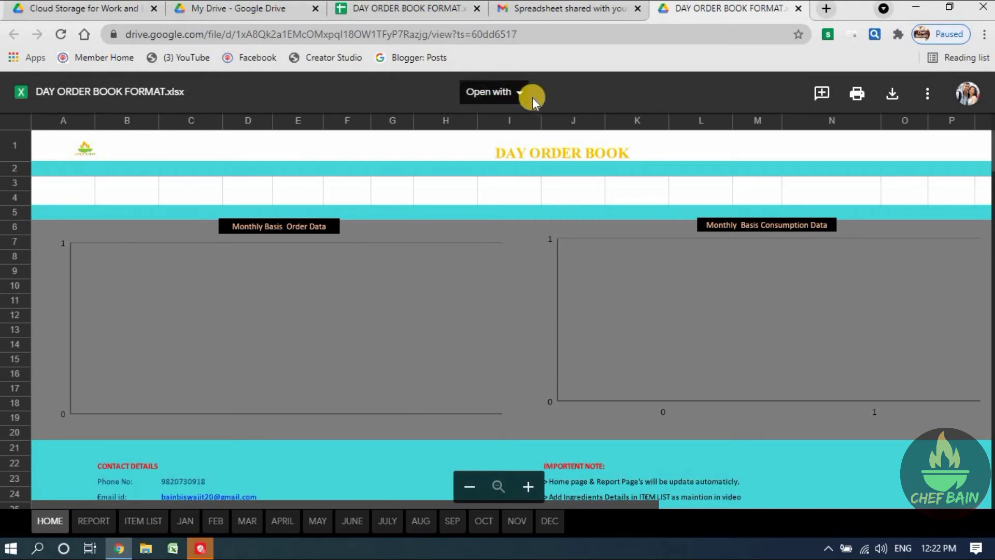
pyautogui.click(517, 93)
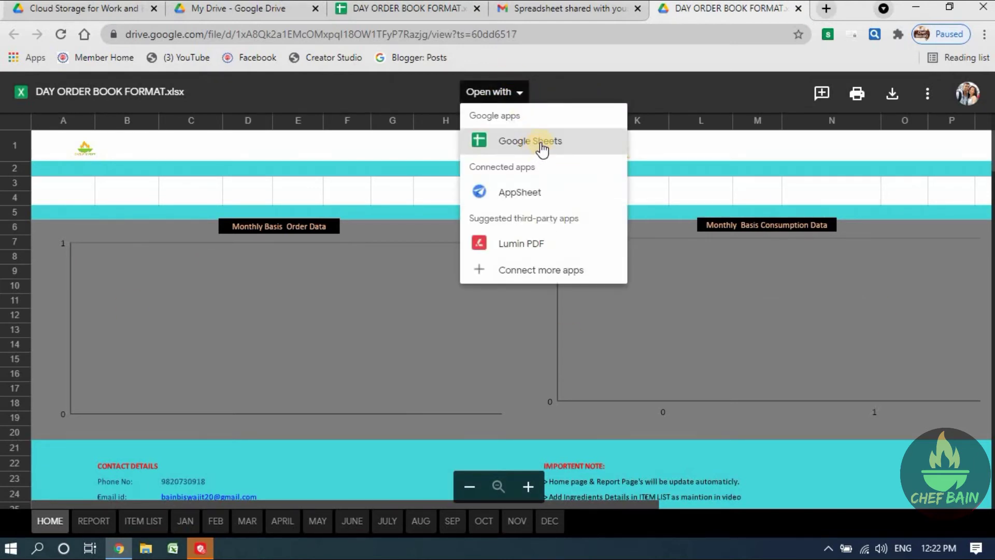
pyautogui.click(541, 147)
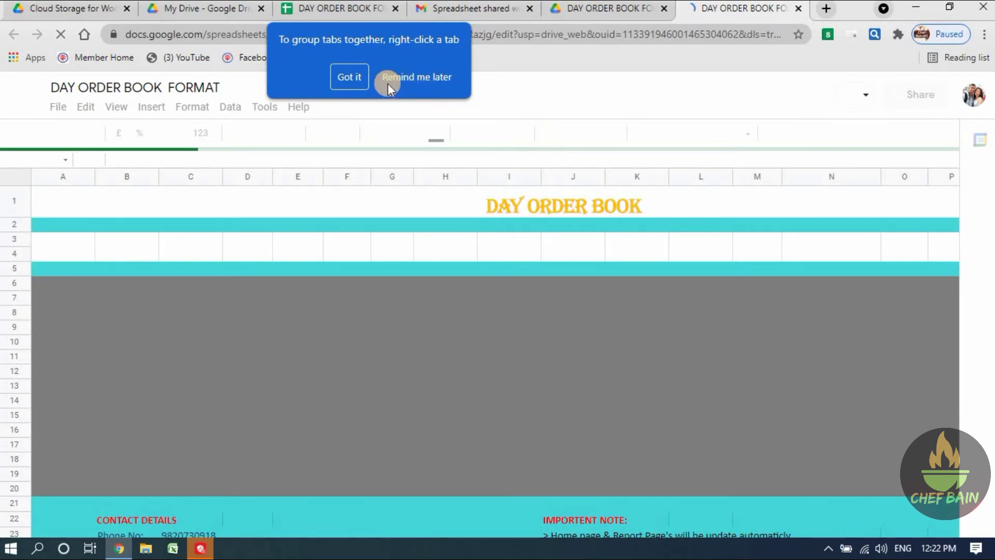
pyautogui.click(356, 78)
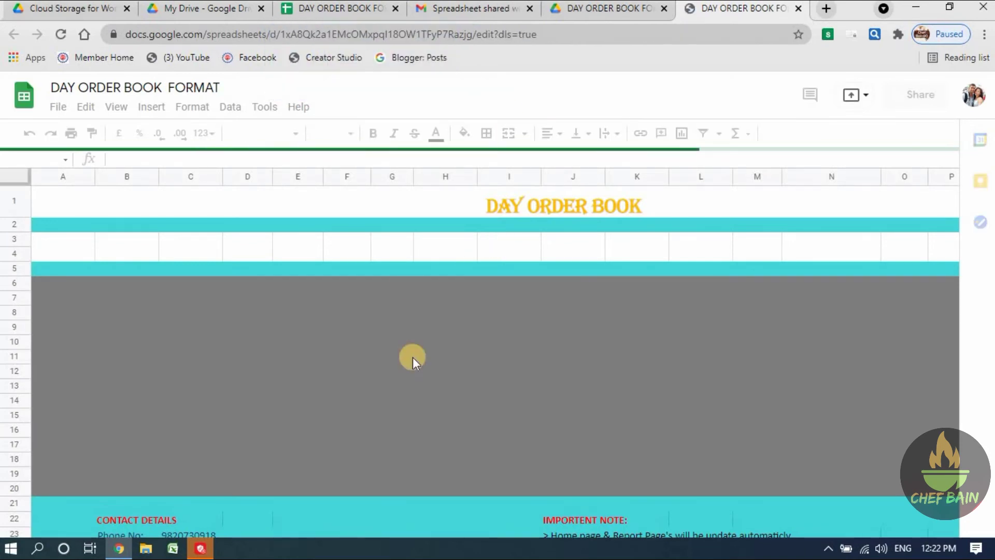
# Close the Gmail and Drive preview tabs, keeping the newly opened spreadsheet.
pyautogui.click(342, 9)
pyautogui.click(685, 8)
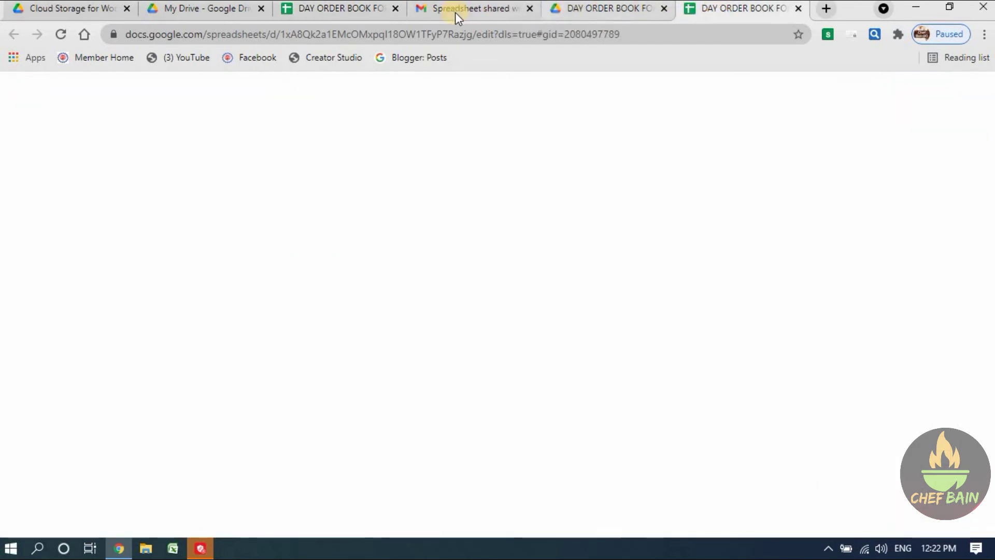
pyautogui.click(531, 8)
pyautogui.click(530, 8)
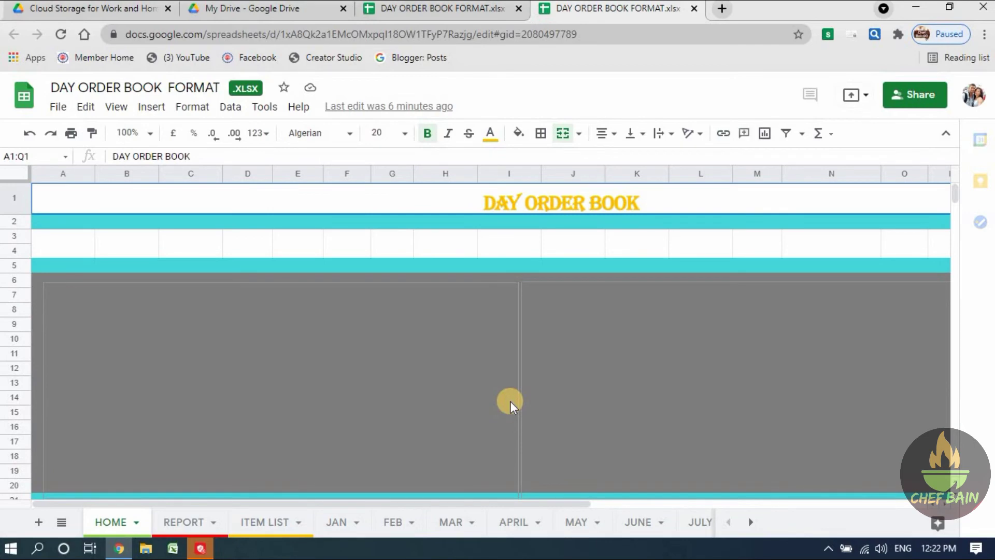
# Look through the REPORT, HOME and ITEM LIST sheets, then switch to the JAN sheet.
pyautogui.scroll(-3, 510, 401)
pyautogui.scroll(2, 510, 401)
pyautogui.scroll(1, 510, 401)
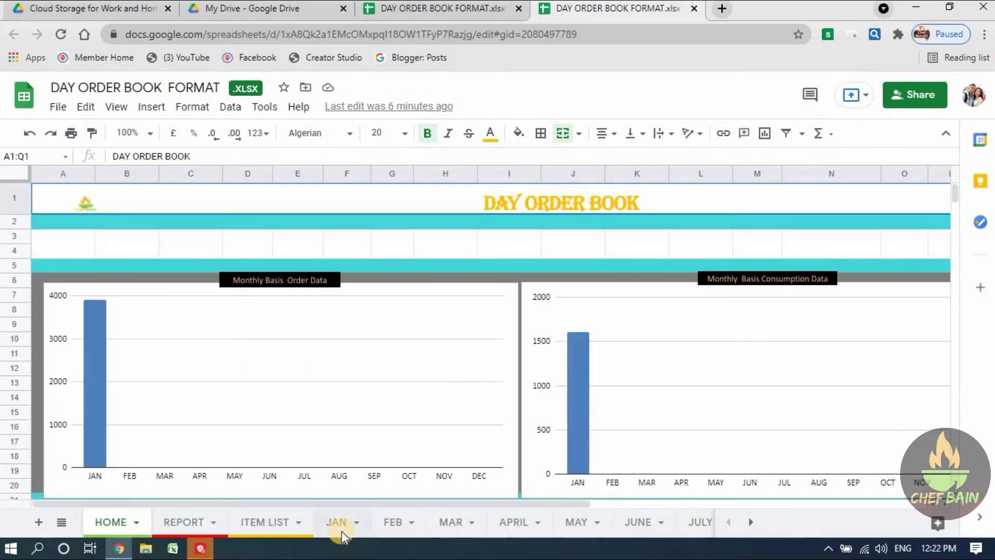
pyautogui.click(201, 519)
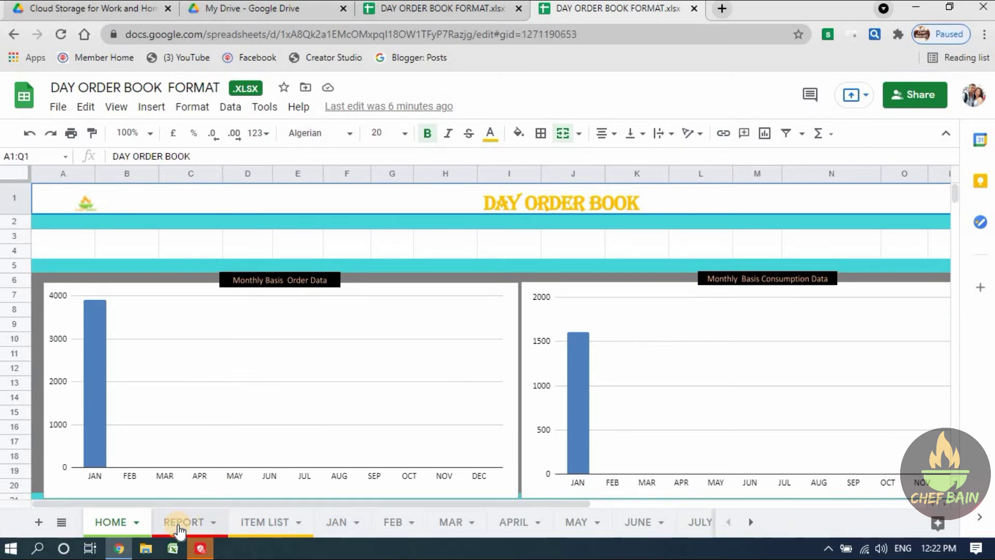
pyautogui.click(103, 524)
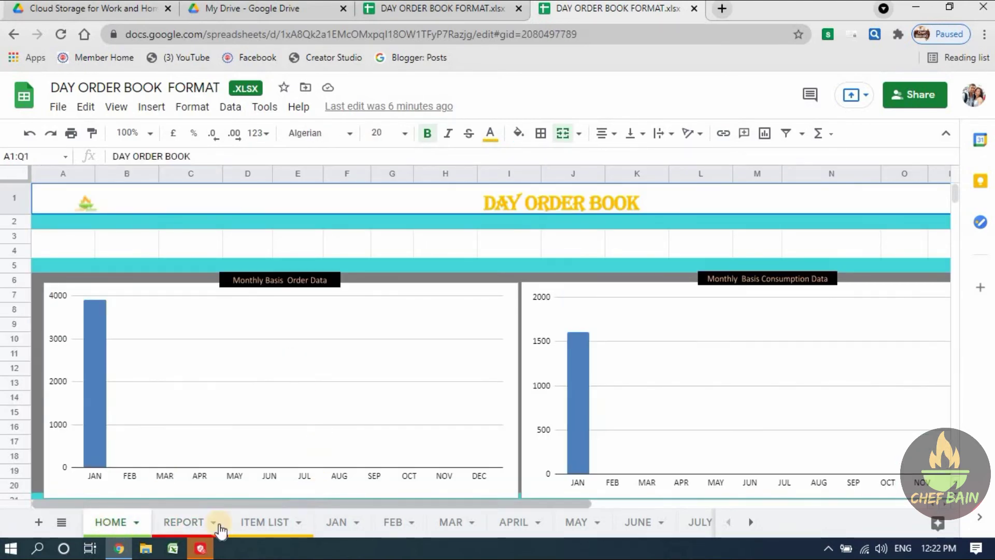
pyautogui.click(326, 525)
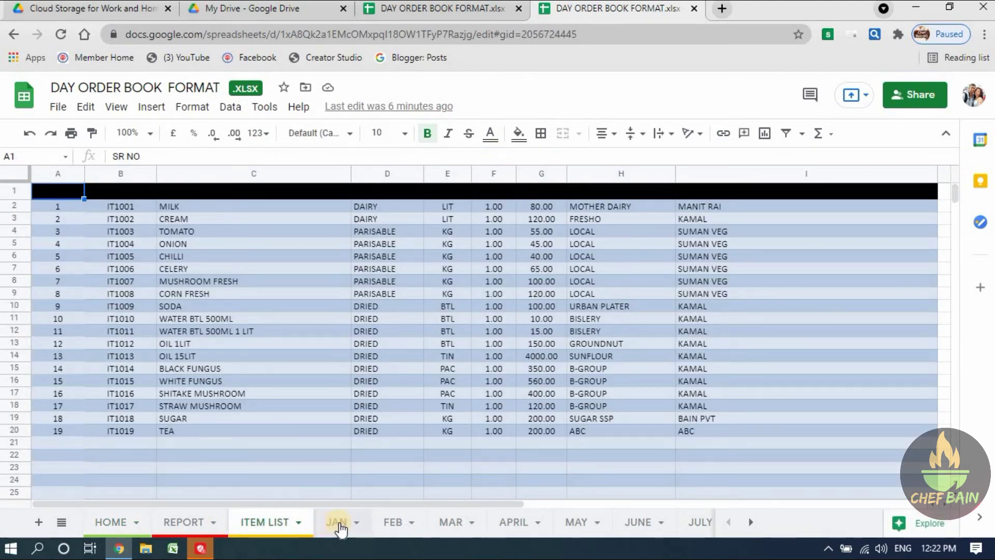
pyautogui.click(340, 526)
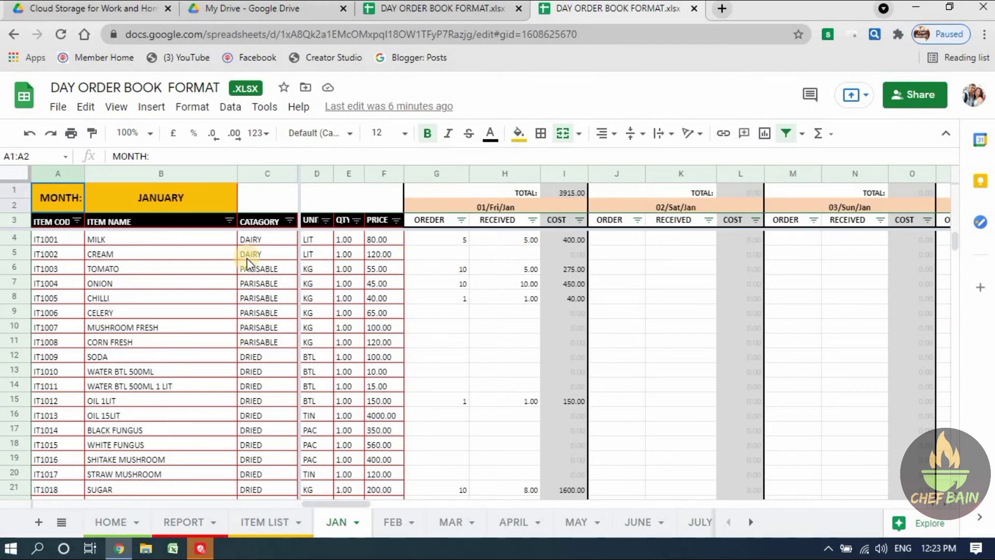
# Enter 02/Sat/Jan orders of 10, 5 and 10 for milk, cream and tomato.
pyautogui.click(493, 252)
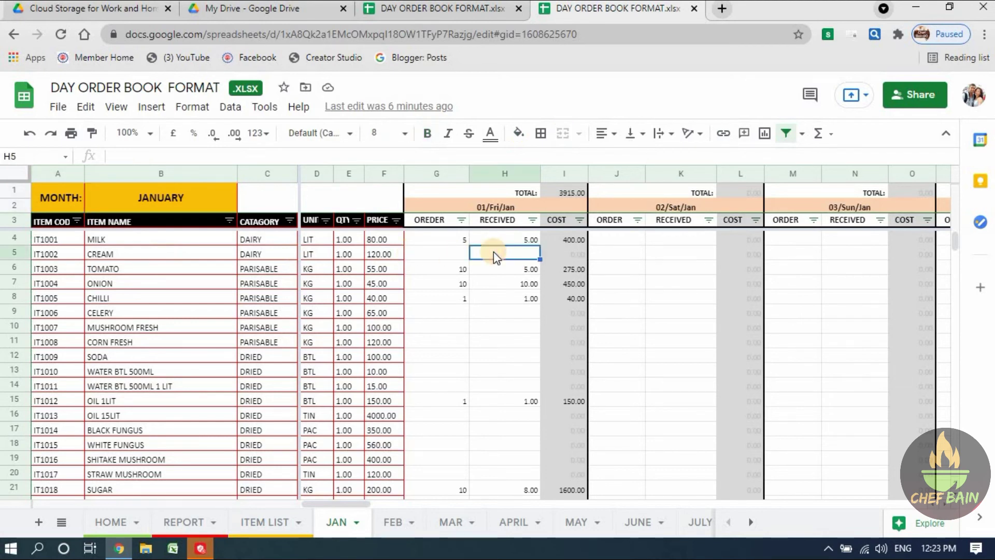
pyautogui.click(631, 221)
pyautogui.click(631, 240)
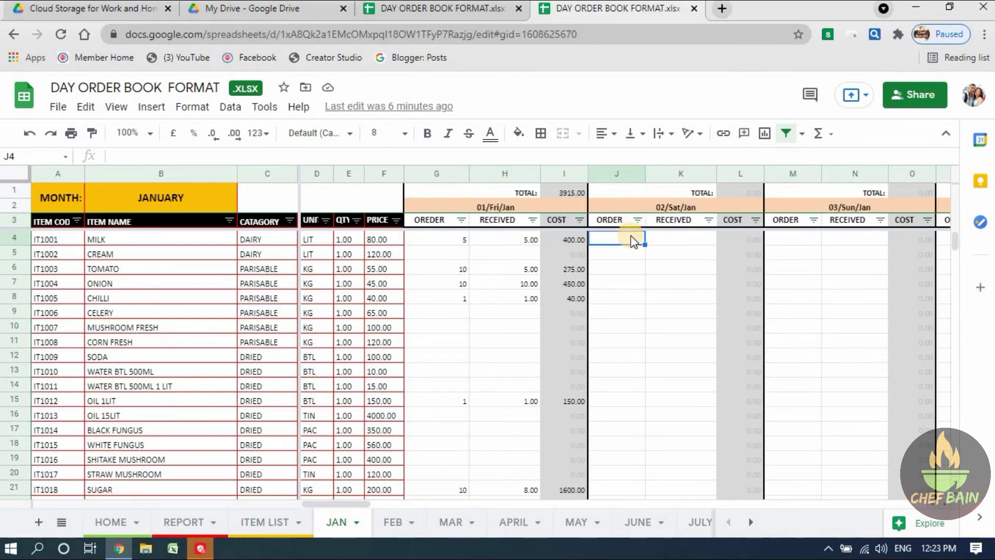
pyautogui.write('1')
pyautogui.press('Return')
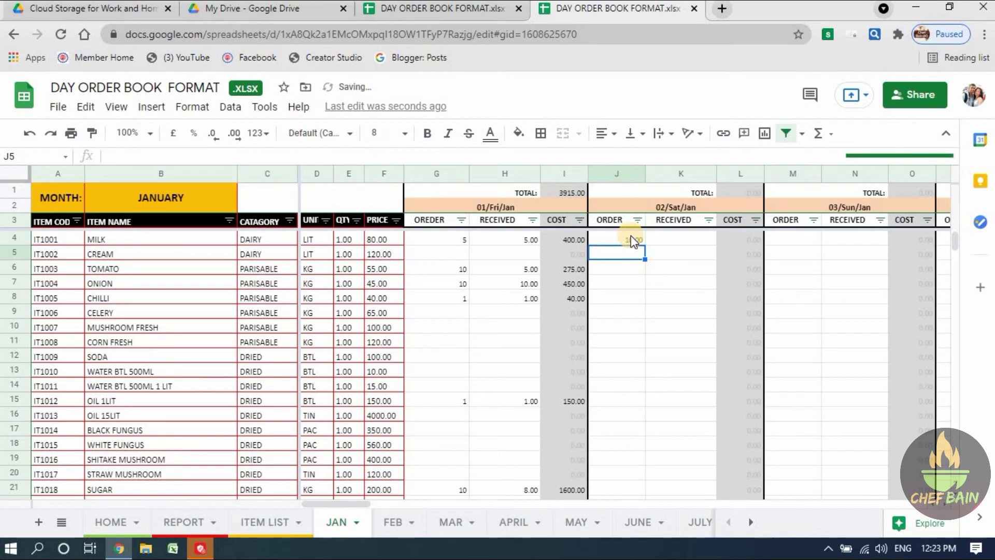
pyautogui.write('5')
pyautogui.press('Return')
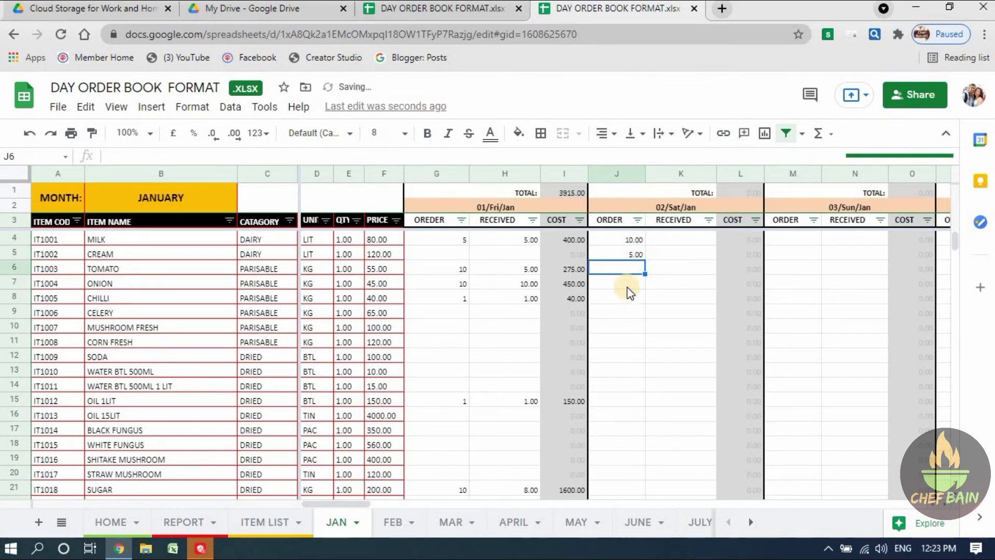
pyautogui.write('10')
pyautogui.press('Return')
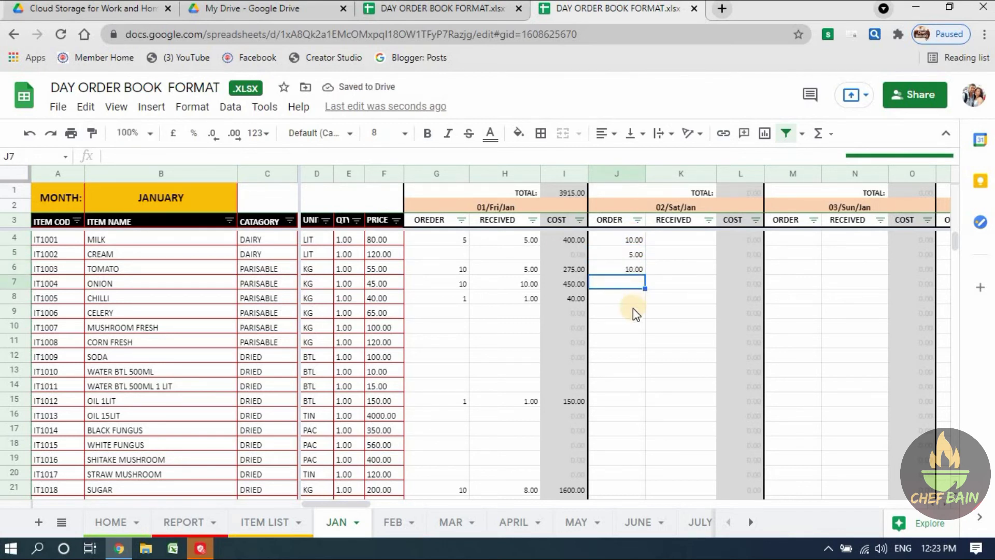
# In the other copy, enter received quantities 5, 5 and 10 for milk, cream and tomato.
pyautogui.click(471, 13)
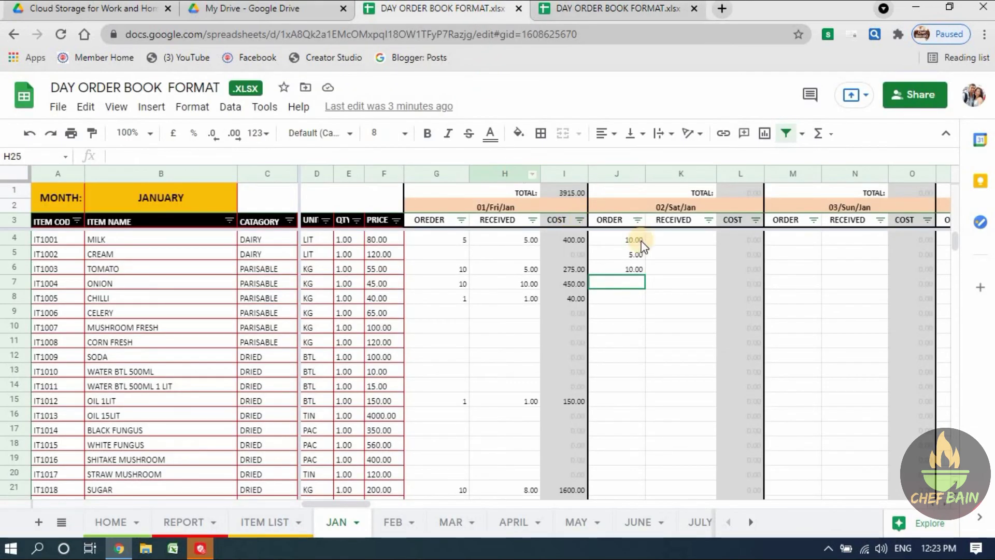
pyautogui.moveTo(616, 173)
pyautogui.click(692, 238)
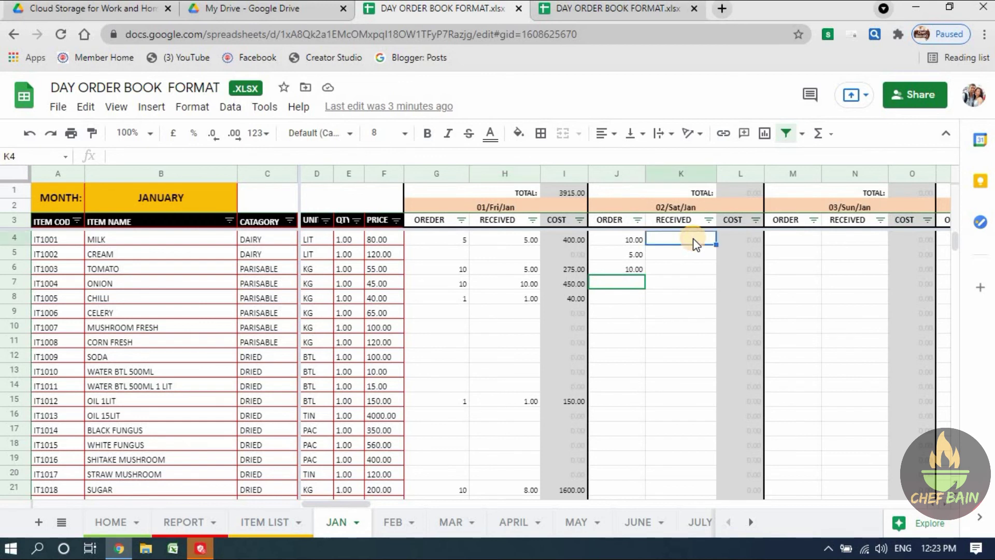
pyautogui.write('5')
pyautogui.press('Return')
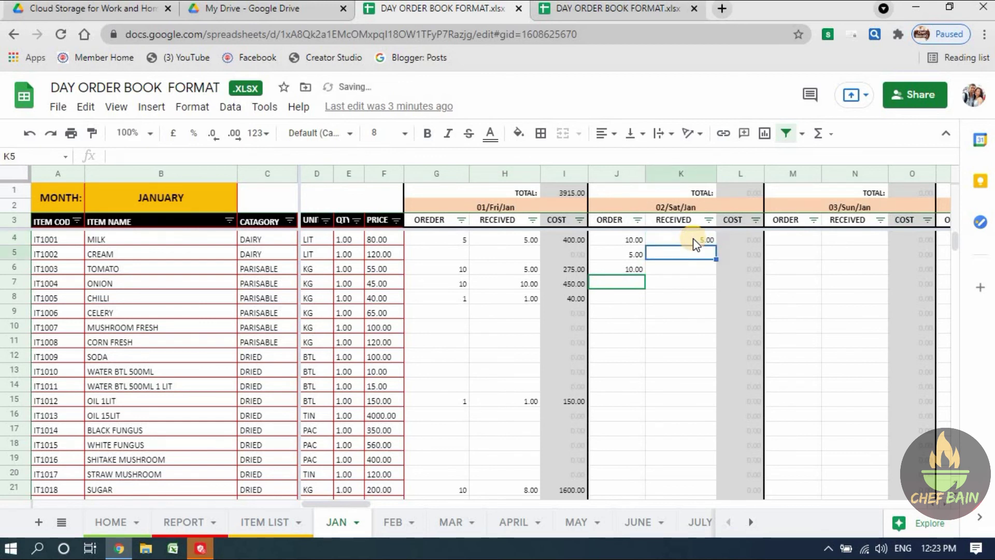
pyautogui.write('5')
pyautogui.press('Return')
pyautogui.write('10')
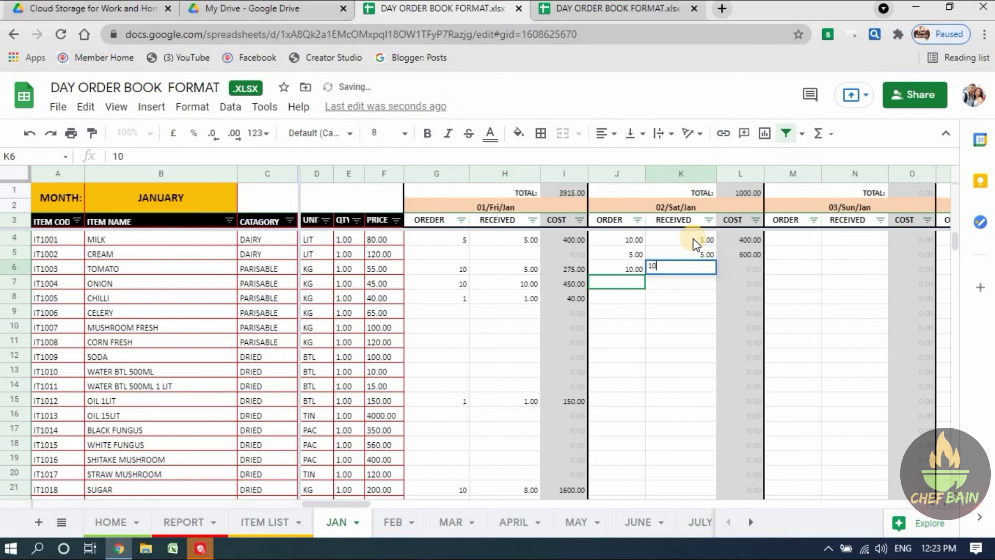
pyautogui.press('Return')
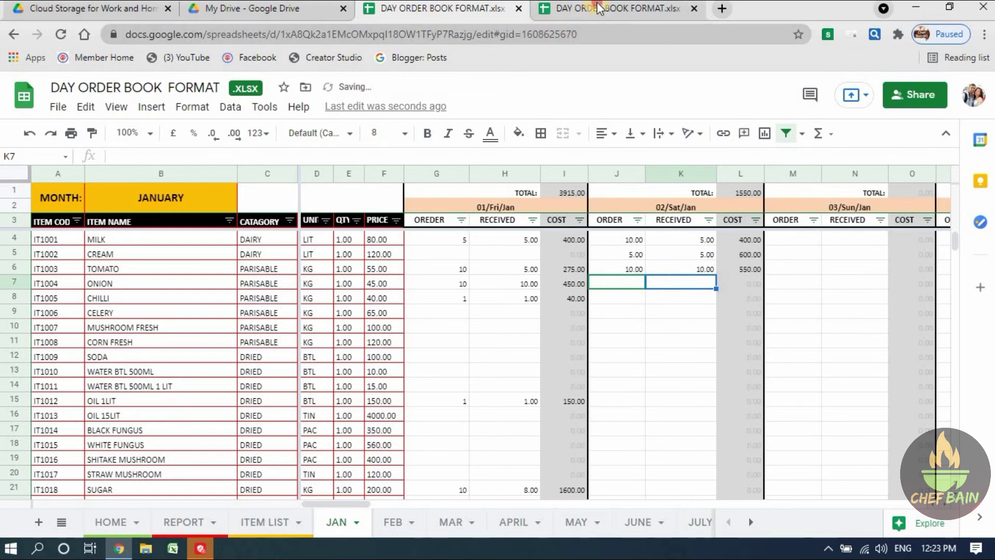
pyautogui.click(598, 7)
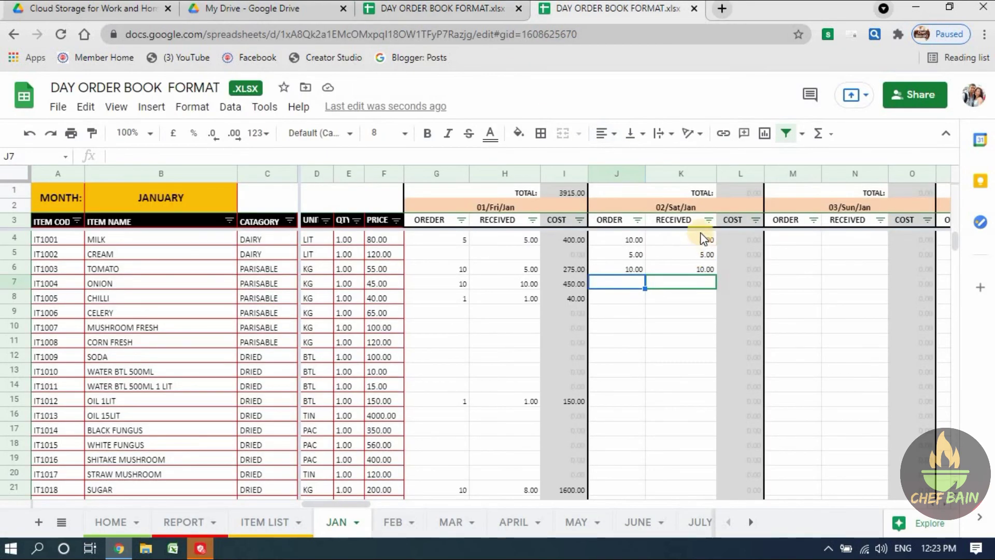
# Select a cell on the JAN sheet, then close the other three browser tabs.
pyautogui.click(650, 372)
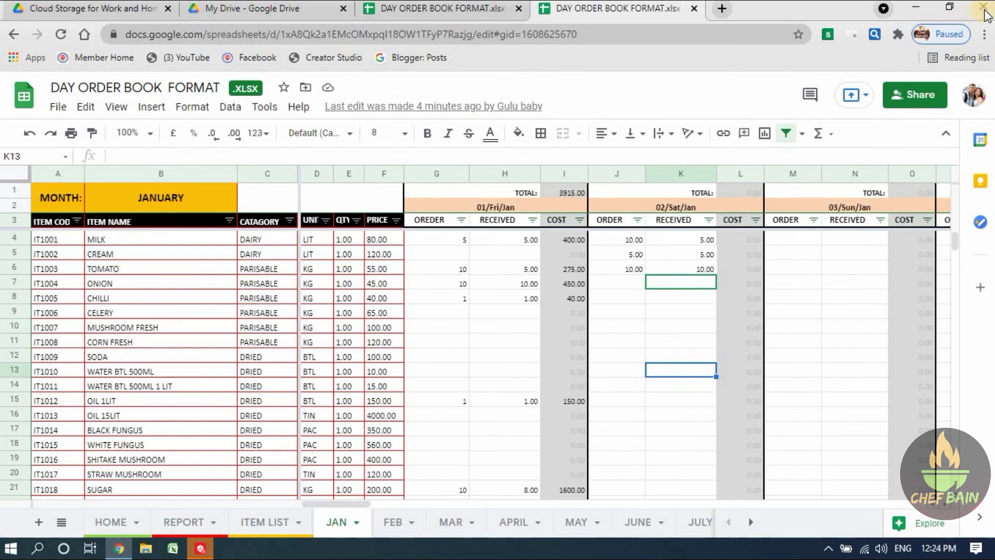
pyautogui.click(167, 8)
pyautogui.click(167, 8)
pyautogui.click(167, 9)
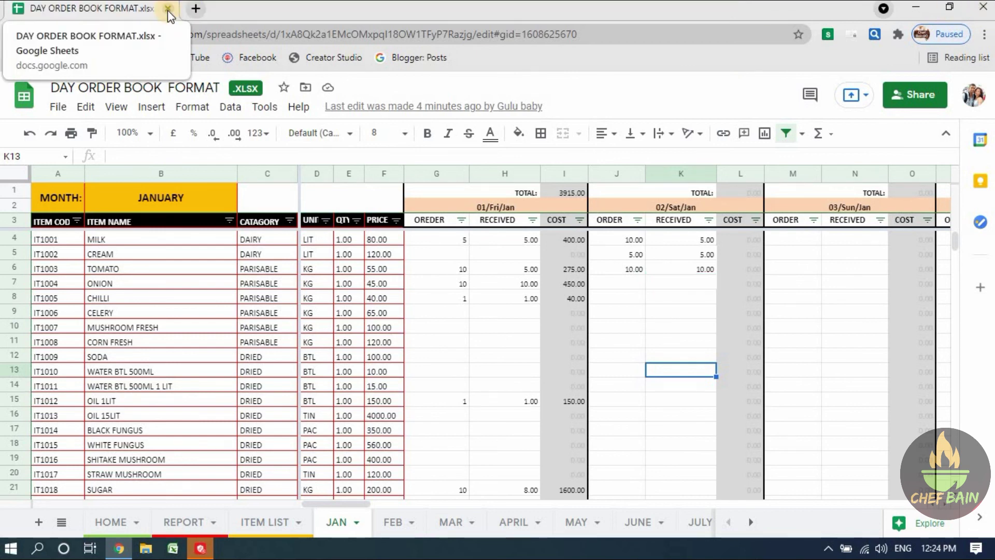